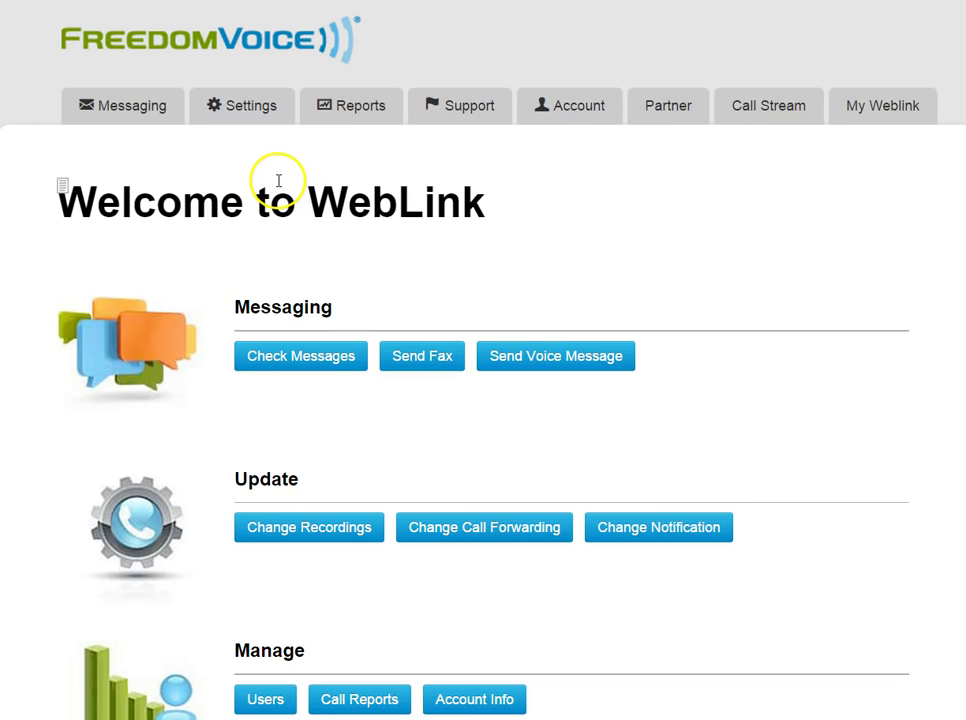
Open the Call Forwarding settings and select extension x800 - Mailbox User
mouse_move(249, 102)
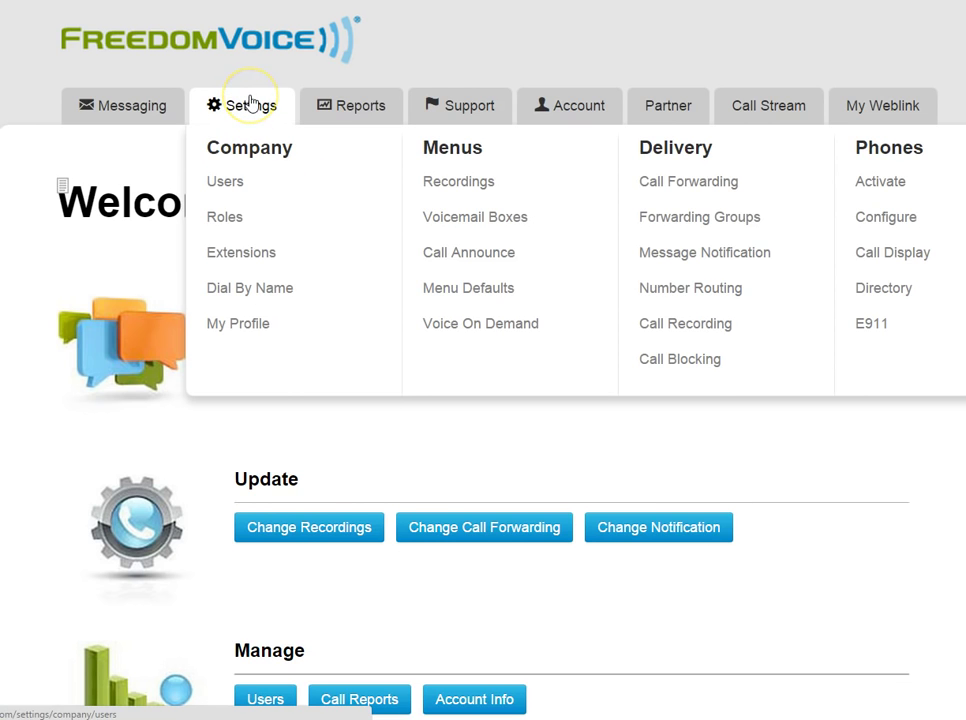
left_click(735, 184)
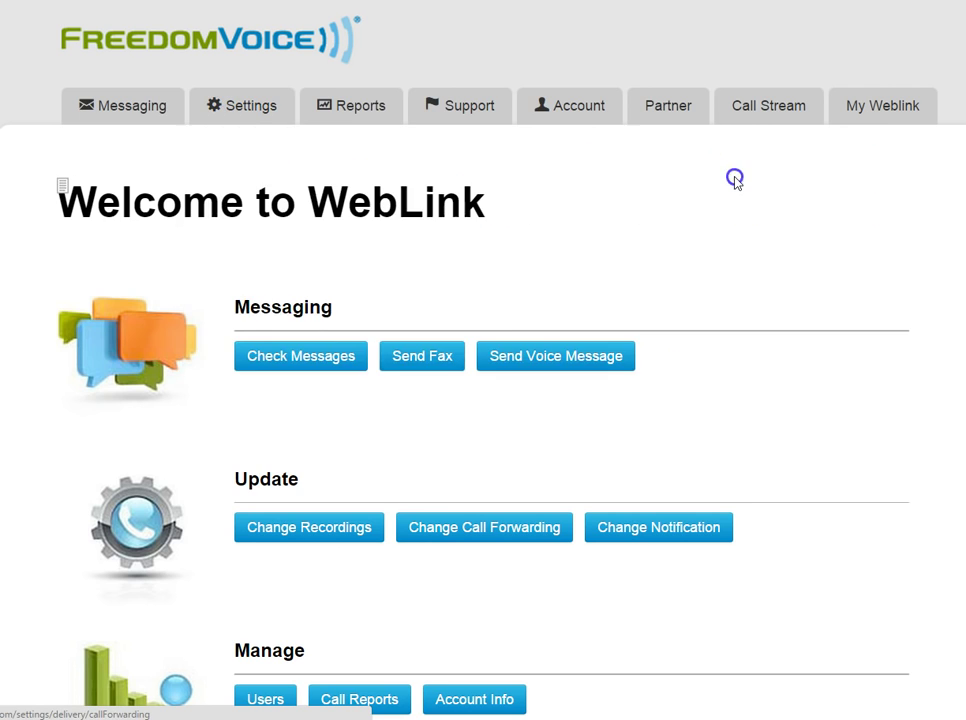
scroll(585, 214, "down", 1)
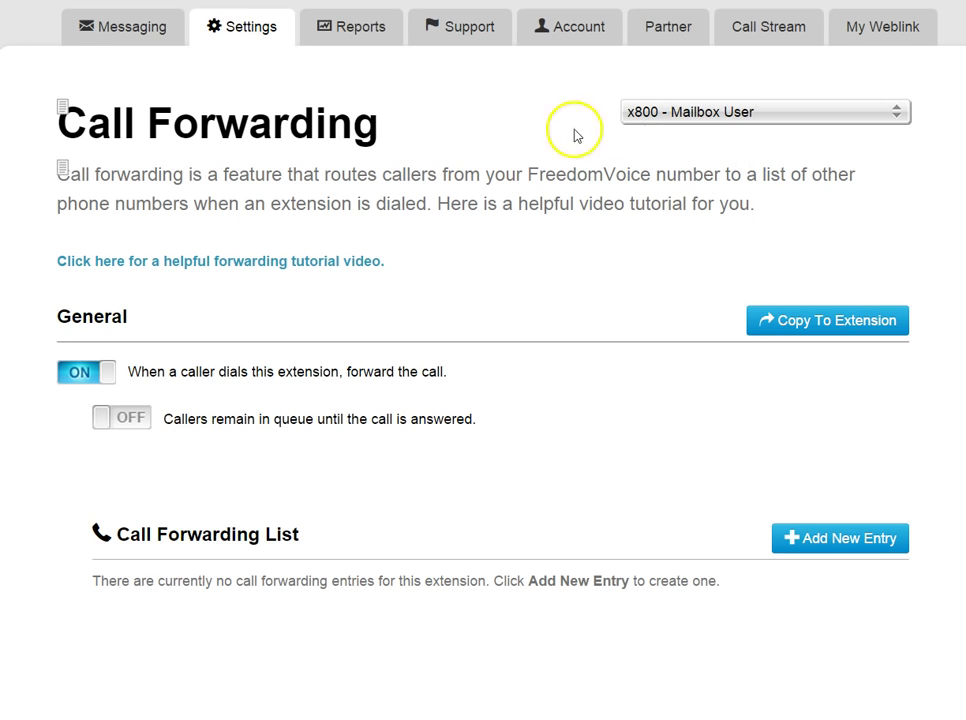
left_click(897, 112)
left_click_drag(903, 150, 903, 188)
left_click(802, 229)
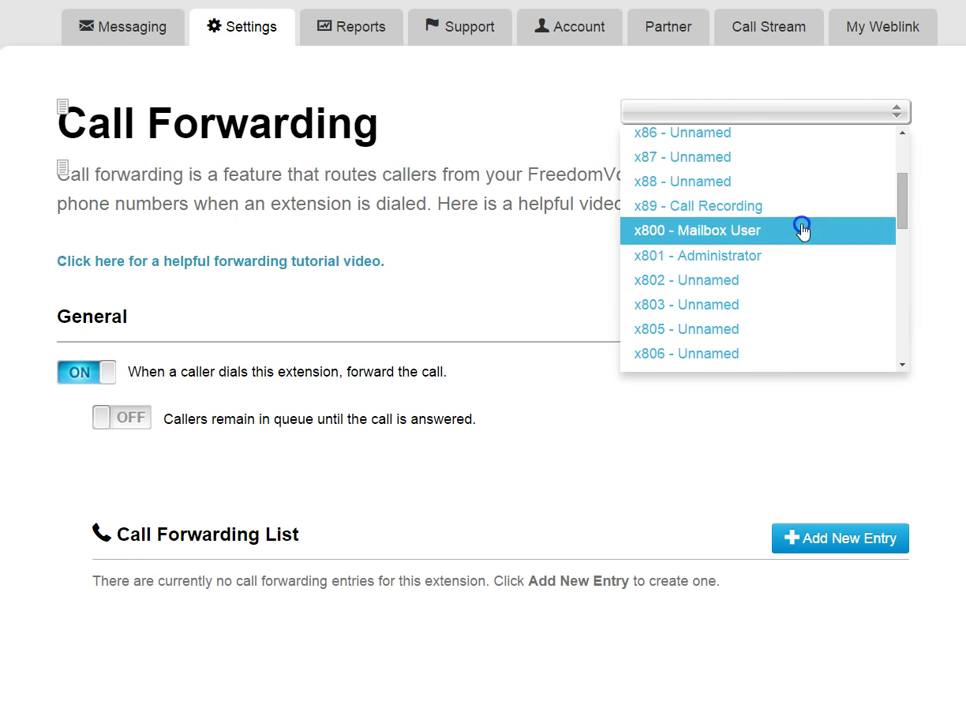
scroll(535, 200, "down", 3)
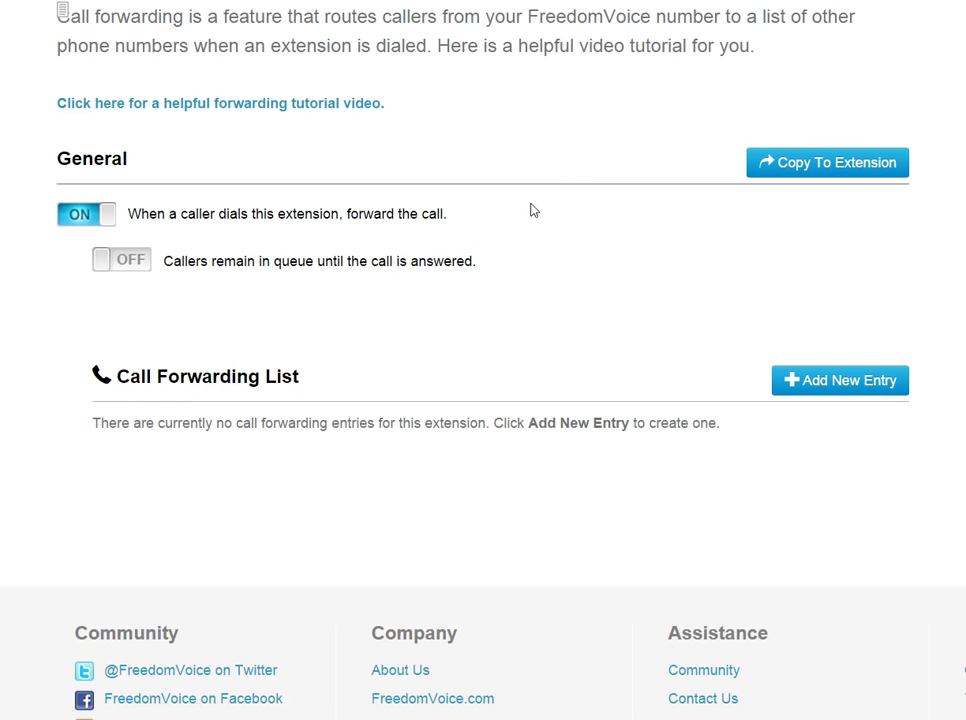
left_click_drag(119, 371, 308, 388)
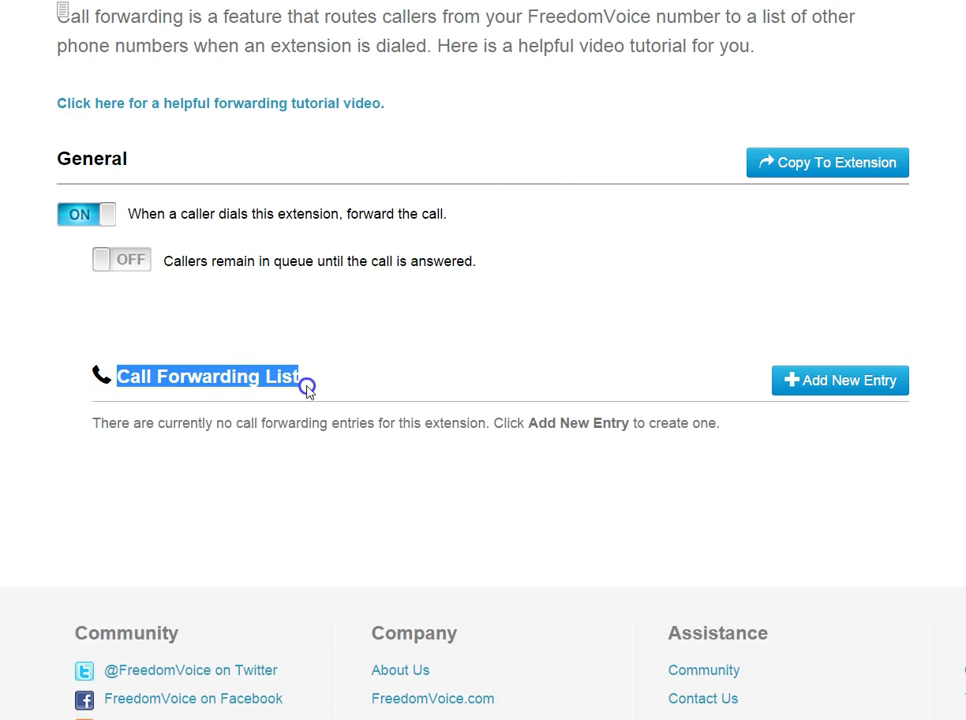
left_click(311, 388)
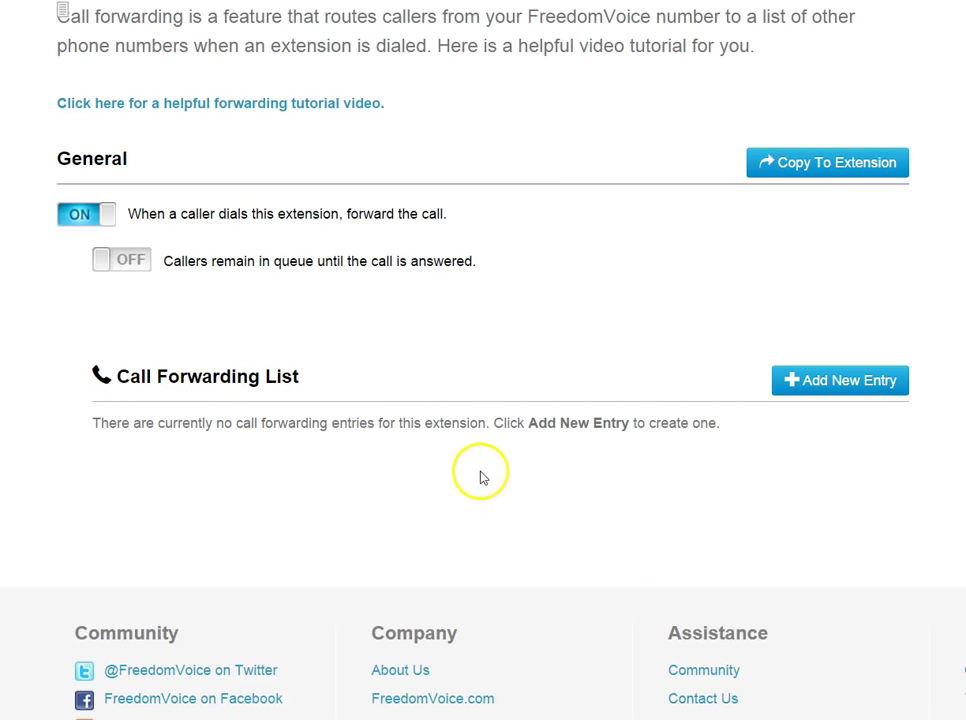
scroll(377, 463, "up", 2)
scroll(421, 467, "up", 2)
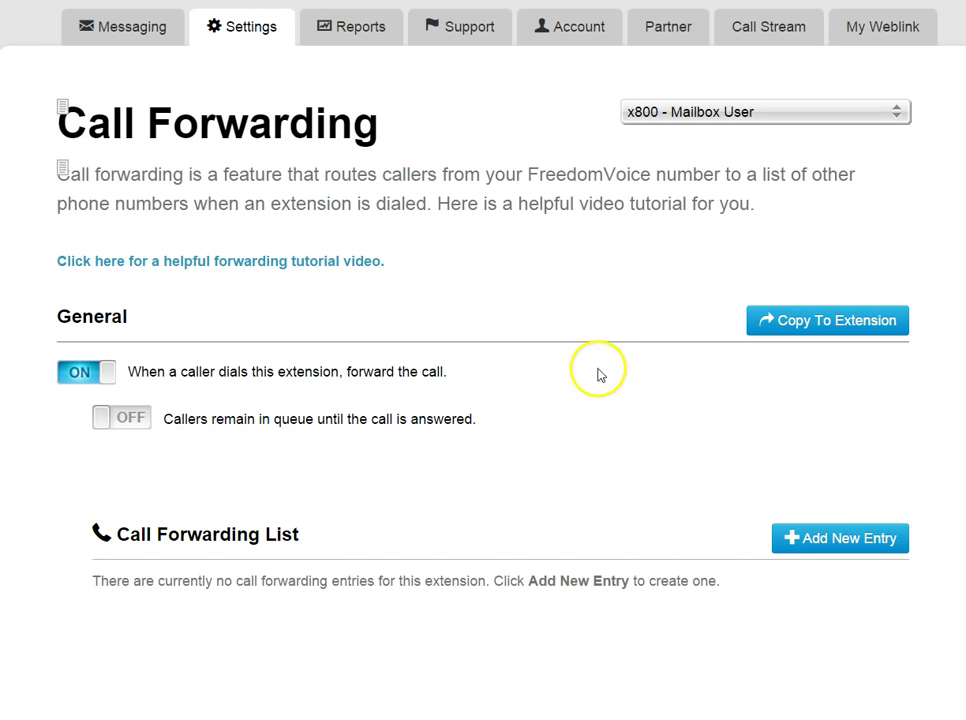
Start a new call forwarding entry of type Number with the forwarding phone number and the description Cell Phone
left_click(846, 546)
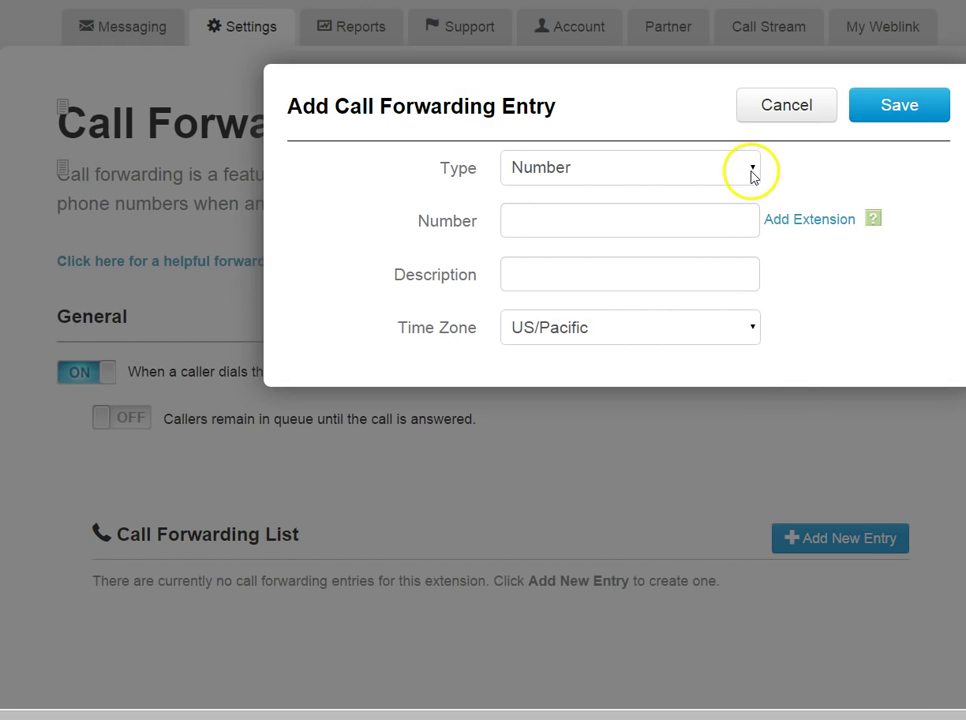
left_click(753, 170)
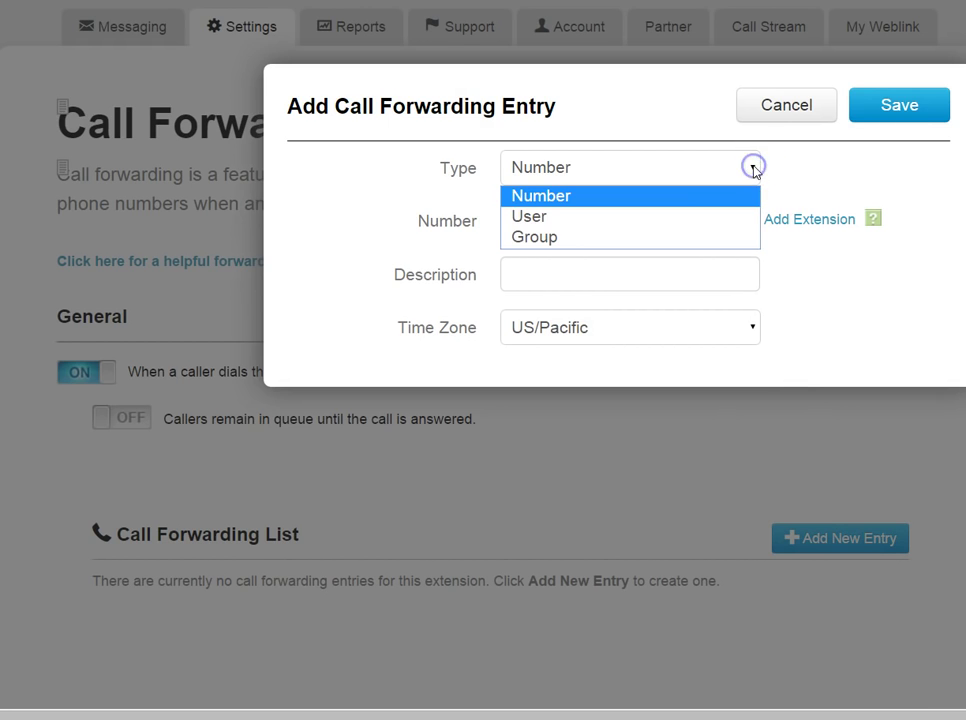
left_click(659, 202)
left_click(648, 213)
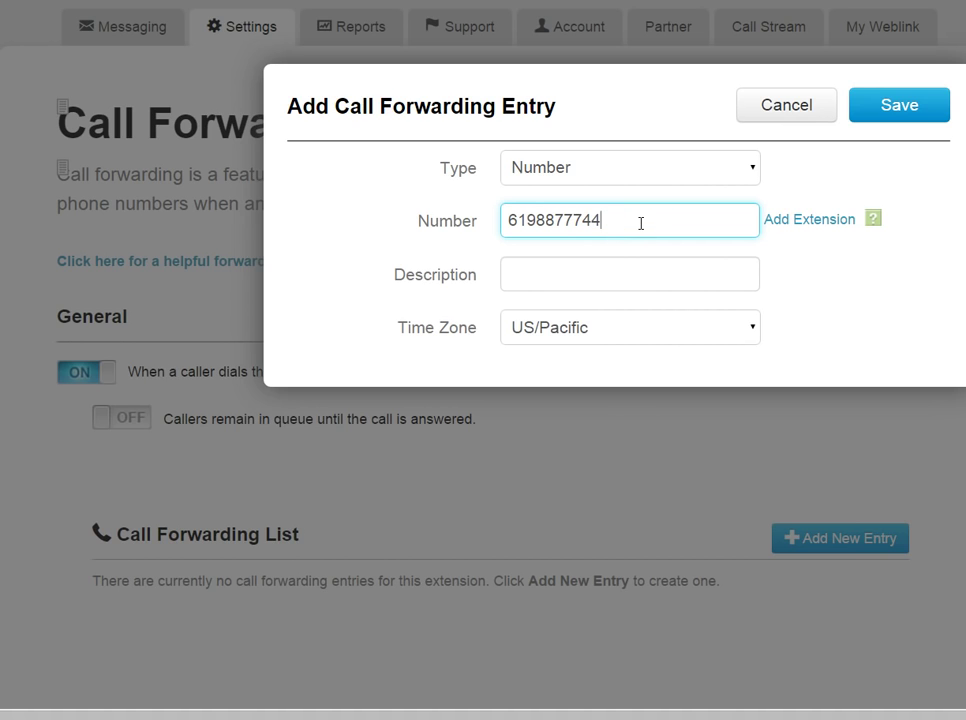
left_click(621, 261)
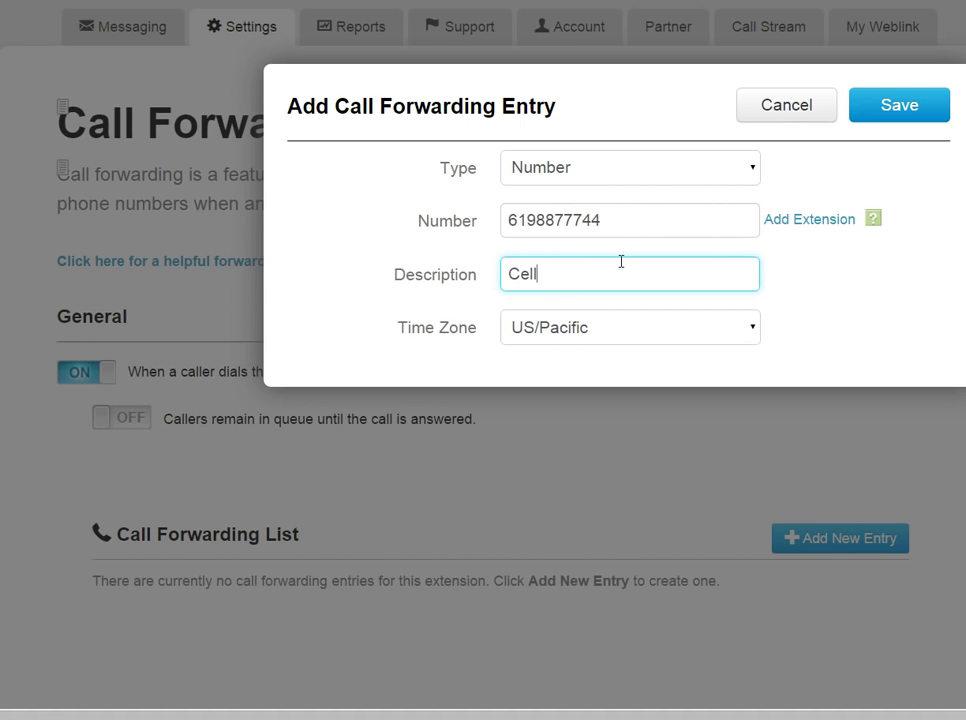
Try adding the extension ",,483,2" to the forwarding number, and remove the extension again
left_click(814, 220)
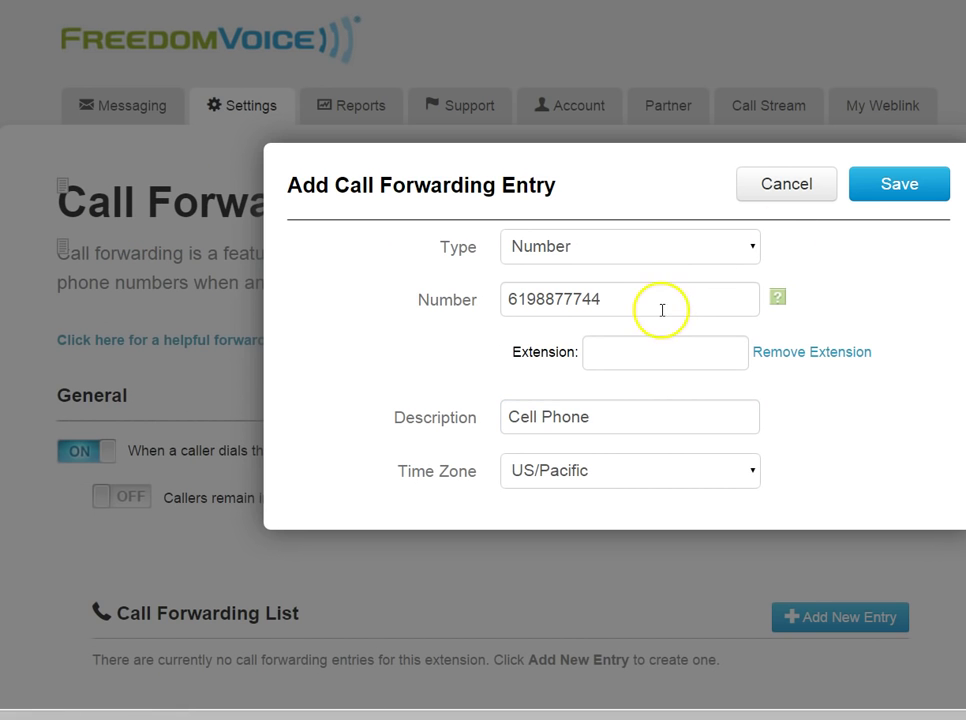
left_click(628, 348)
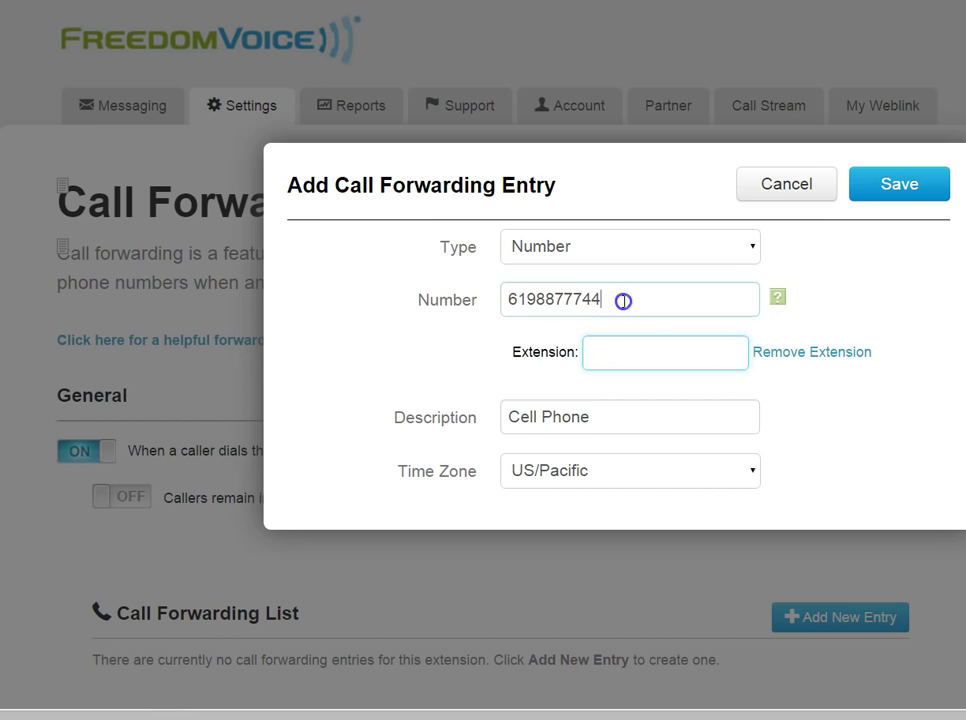
left_click_drag(677, 300, 504, 303)
left_click(651, 308)
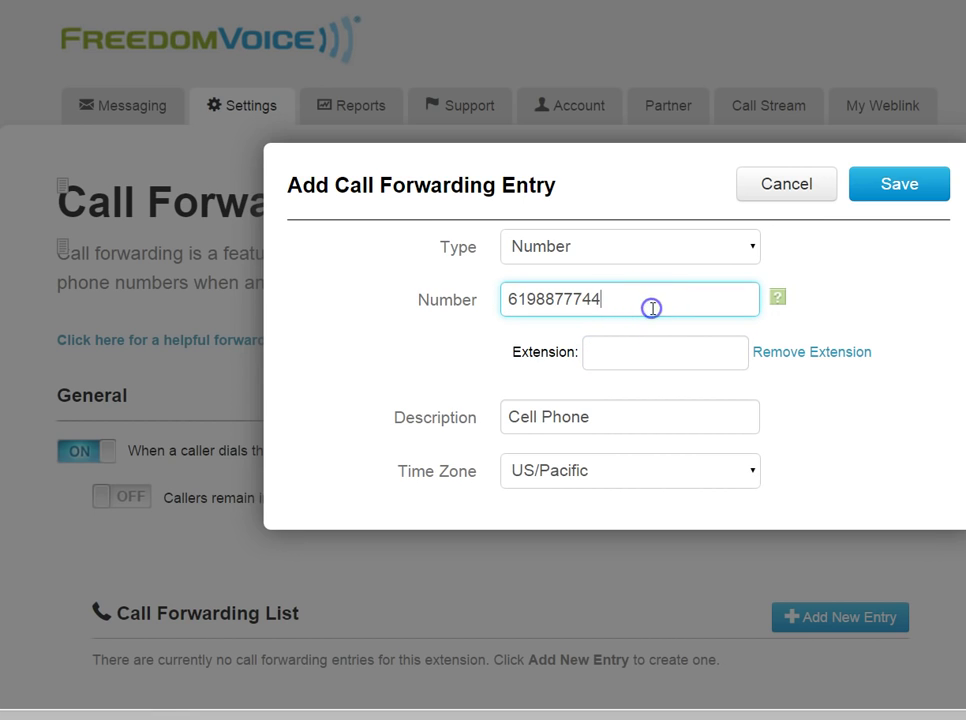
left_click(646, 349)
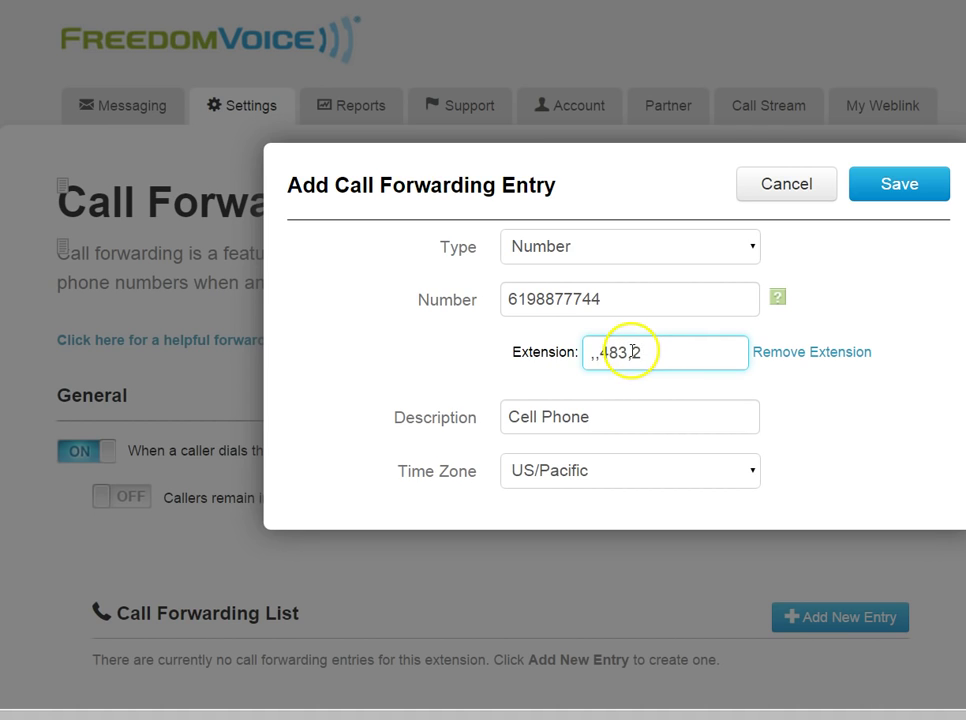
left_click_drag(610, 300, 507, 298)
left_click_drag(645, 351, 540, 349)
key("BackSpace")
left_click(798, 356)
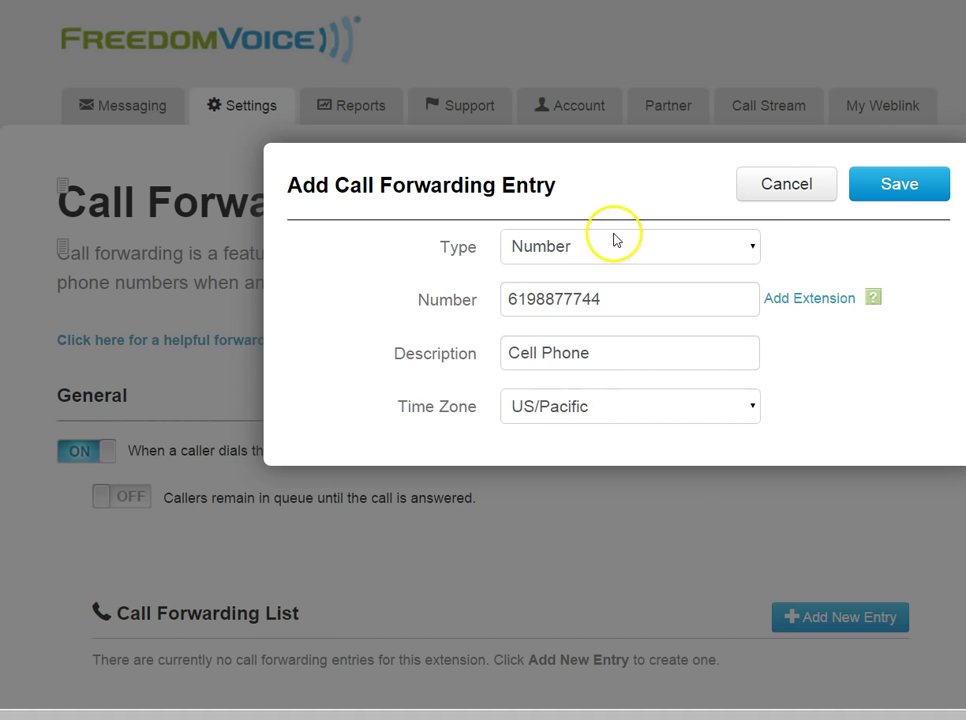
Save the Cell Phone entry and review it in the Call Forwarding List
left_click(885, 183)
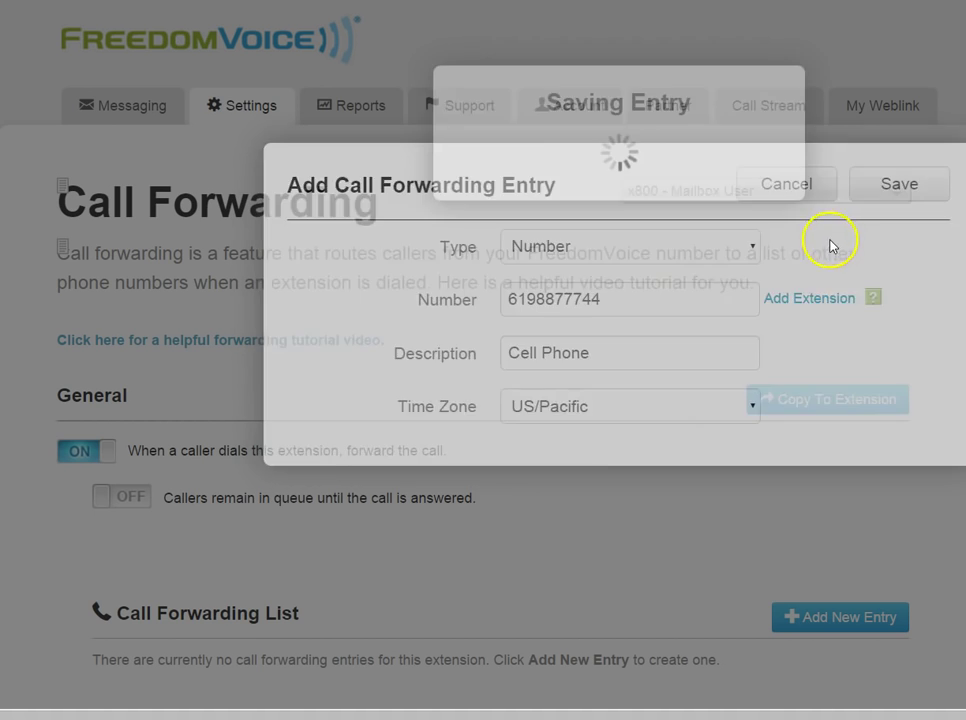
scroll(652, 308, "down", 3)
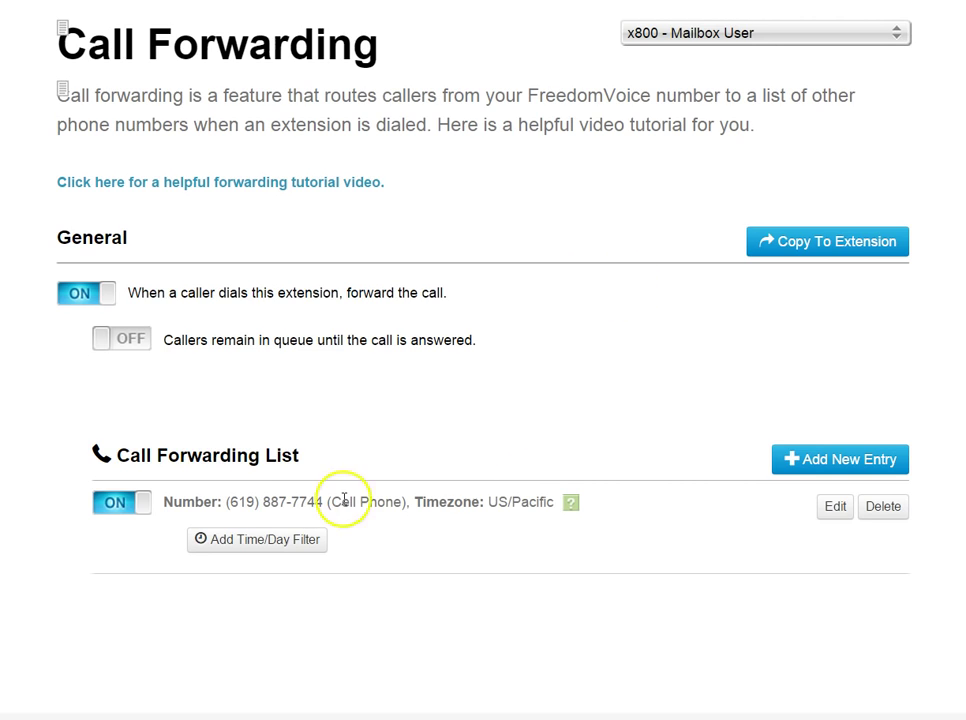
left_click_drag(228, 502, 434, 502)
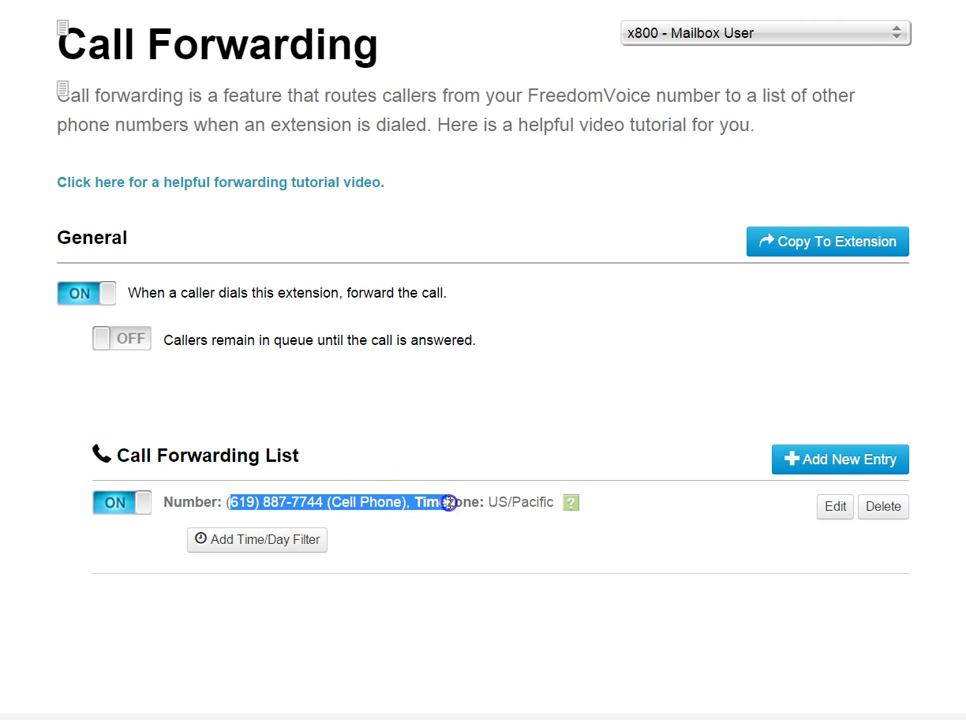
left_click(448, 503)
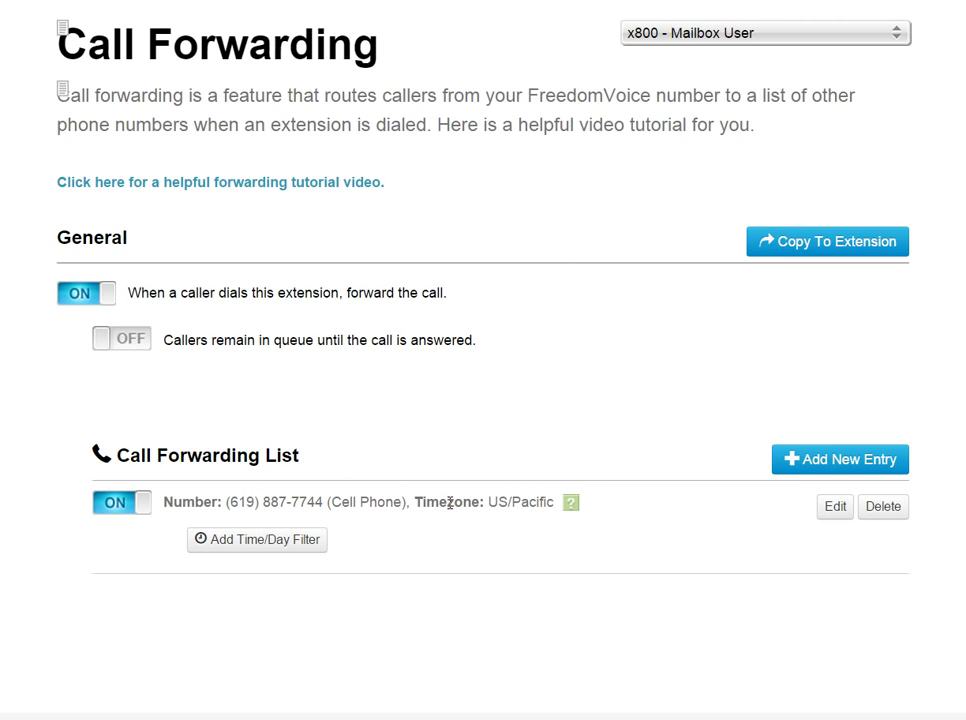
left_click_drag(261, 502, 380, 502)
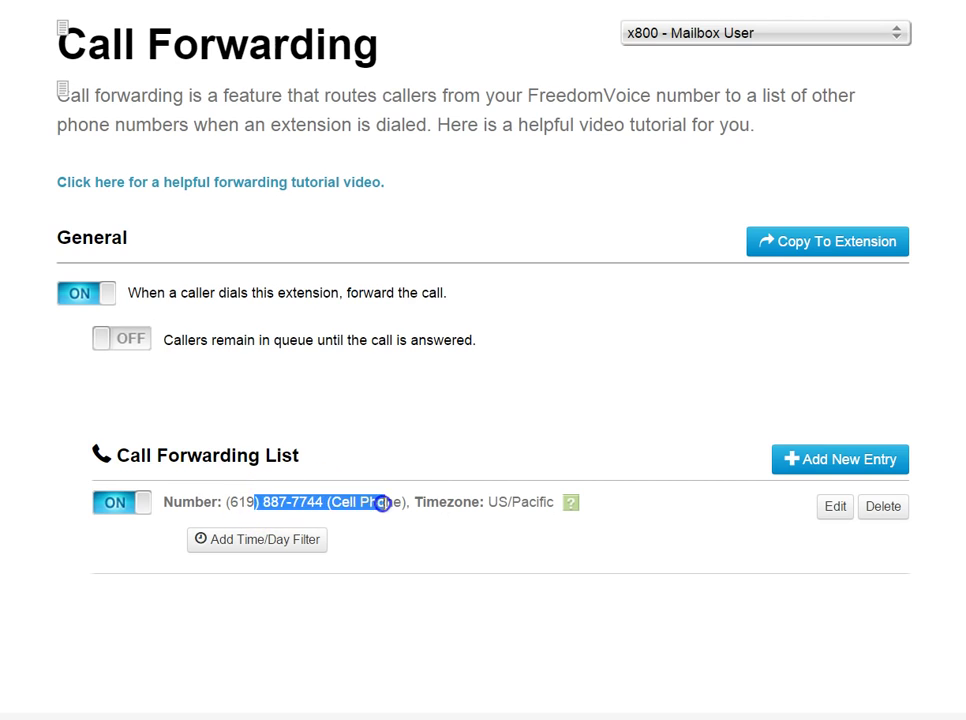
left_click(382, 503)
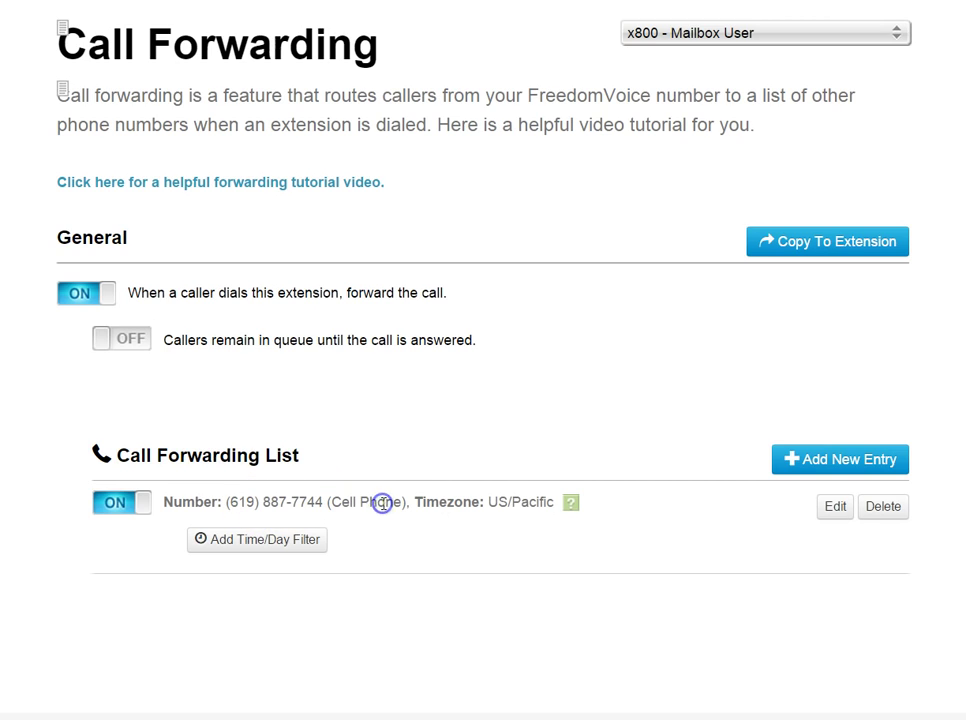
Start a time/day filter for the Cell Phone entry running from 09:00 am to 05:00 pm
left_click(270, 541)
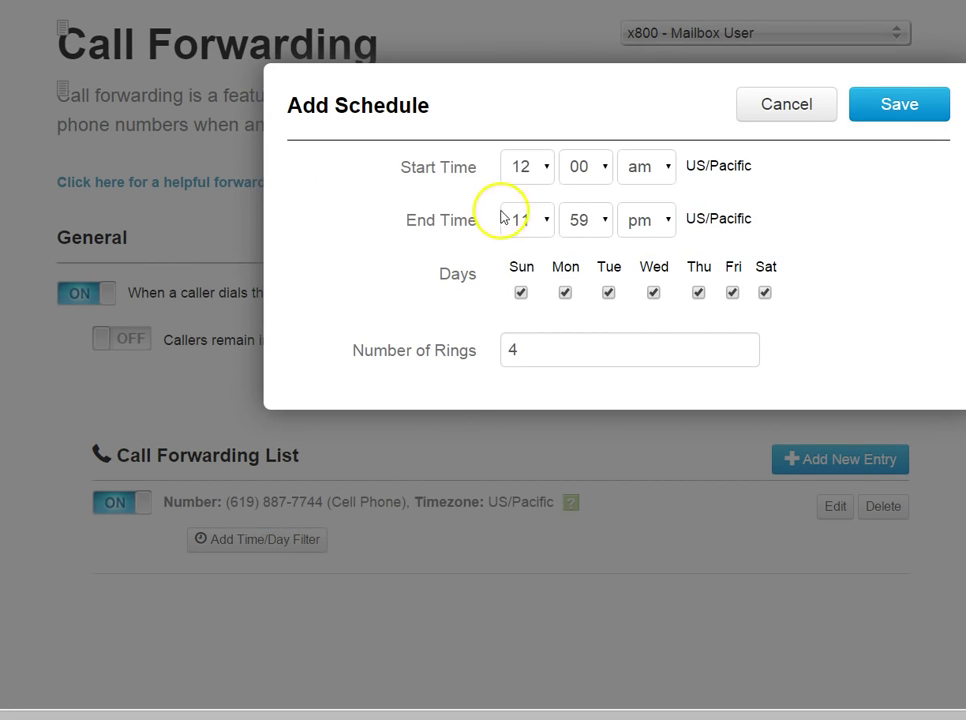
left_click(543, 165)
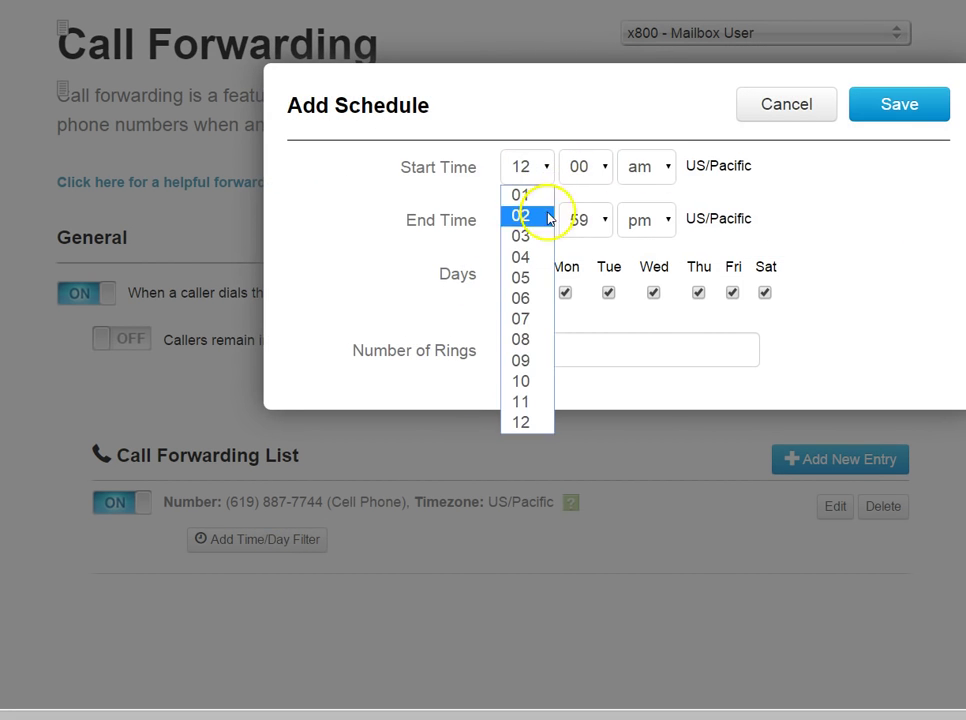
left_click(533, 358)
left_click(548, 219)
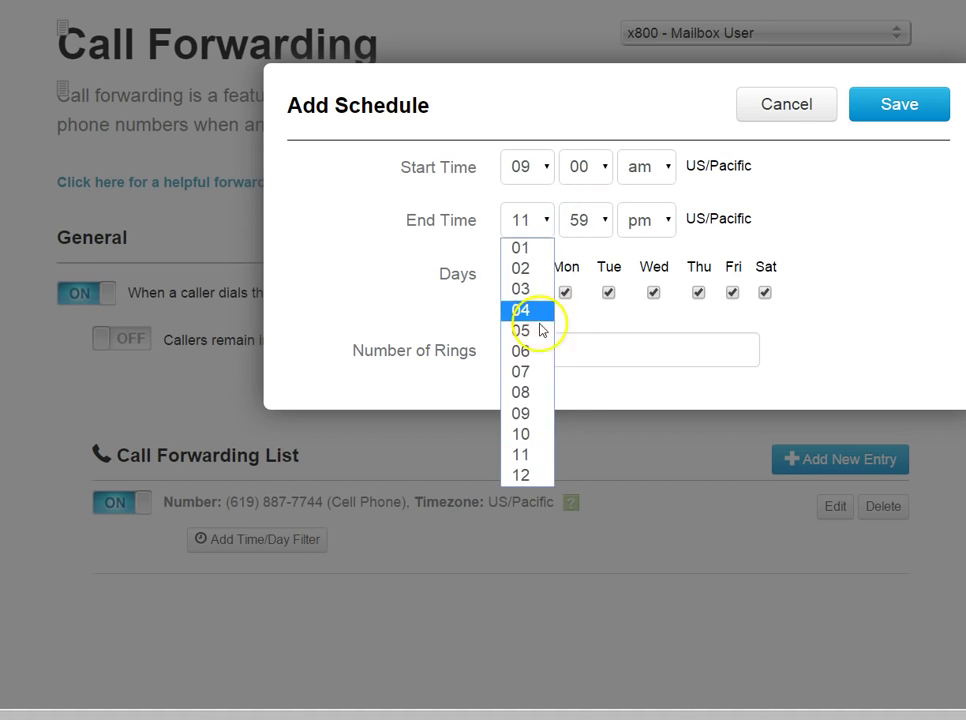
left_click(525, 332)
left_click(604, 220)
scroll(606, 246, "up", 10)
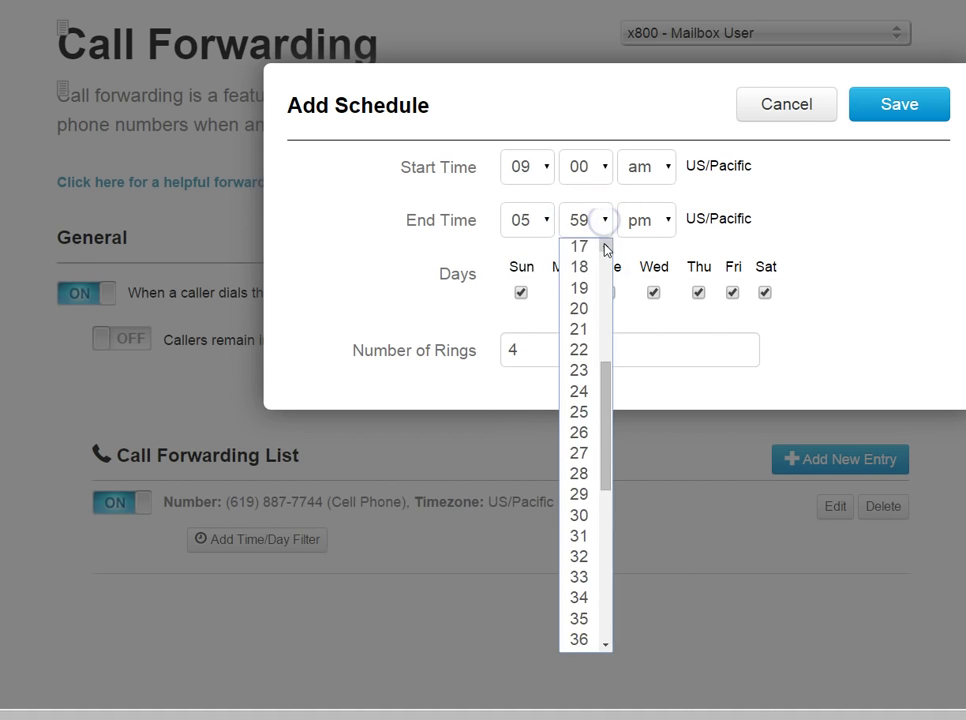
left_click(595, 249)
Exclude Sunday and Saturday from the schedule, set the number of rings to 6, and save it
left_click(520, 292)
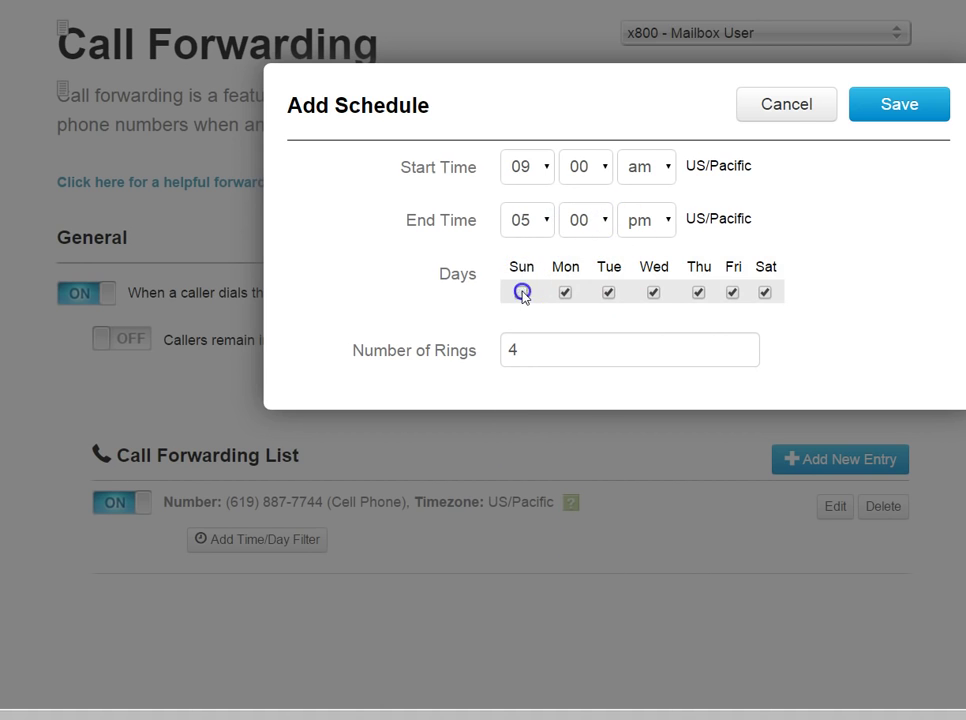
left_click(766, 293)
left_click(424, 336)
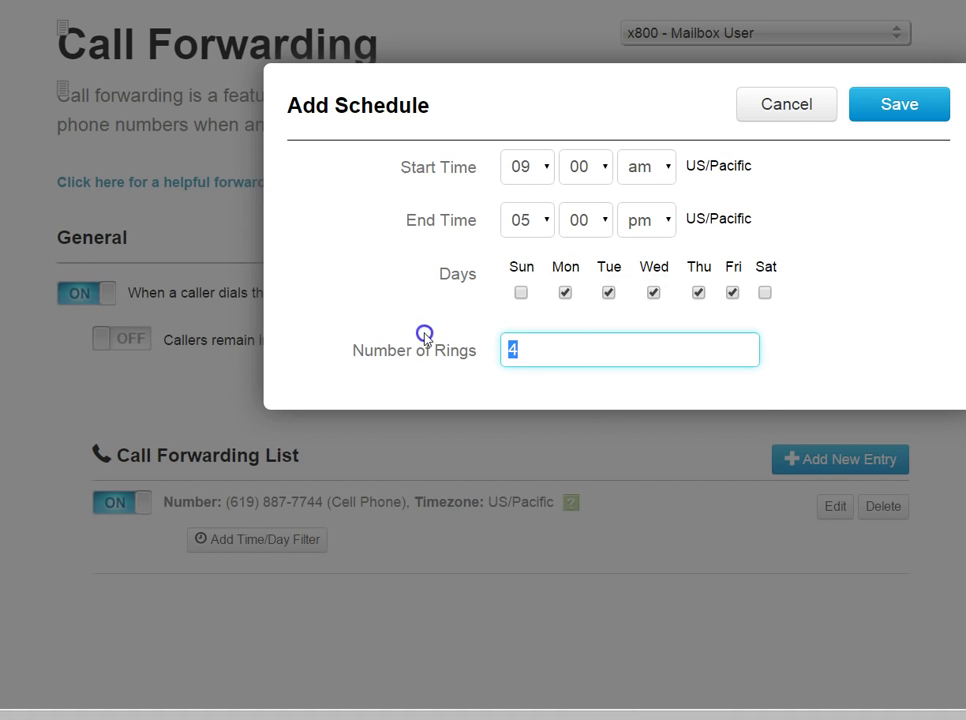
type("6")
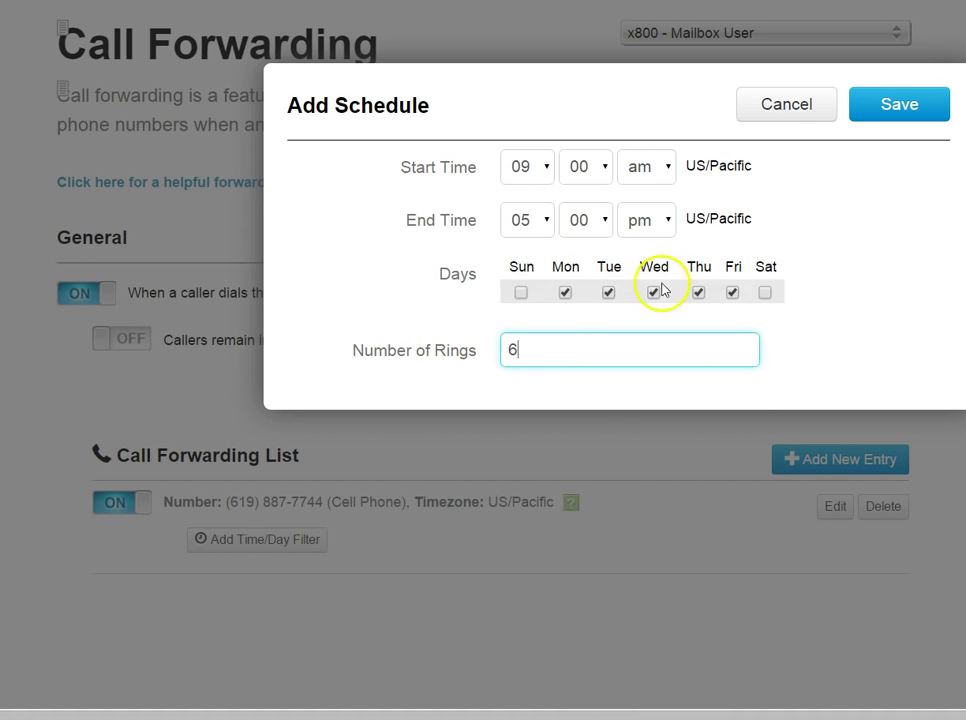
left_click(880, 107)
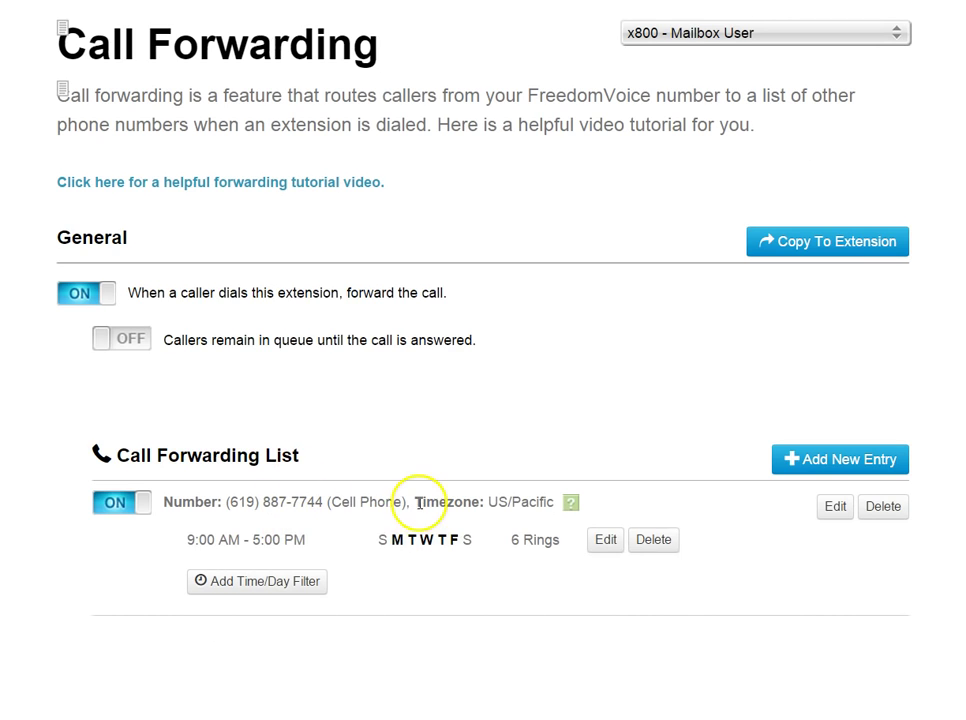
Start a second time/day filter for the Cell Phone entry, limited to Monday and starting at 03:00 am
left_click(283, 579)
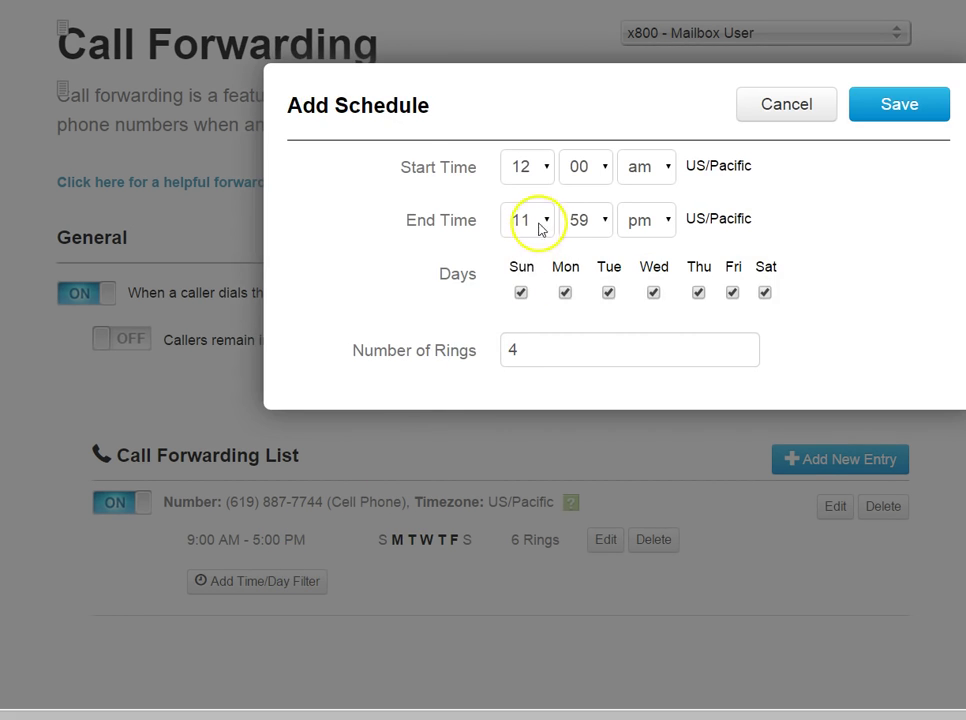
left_click(654, 292)
left_click(698, 293)
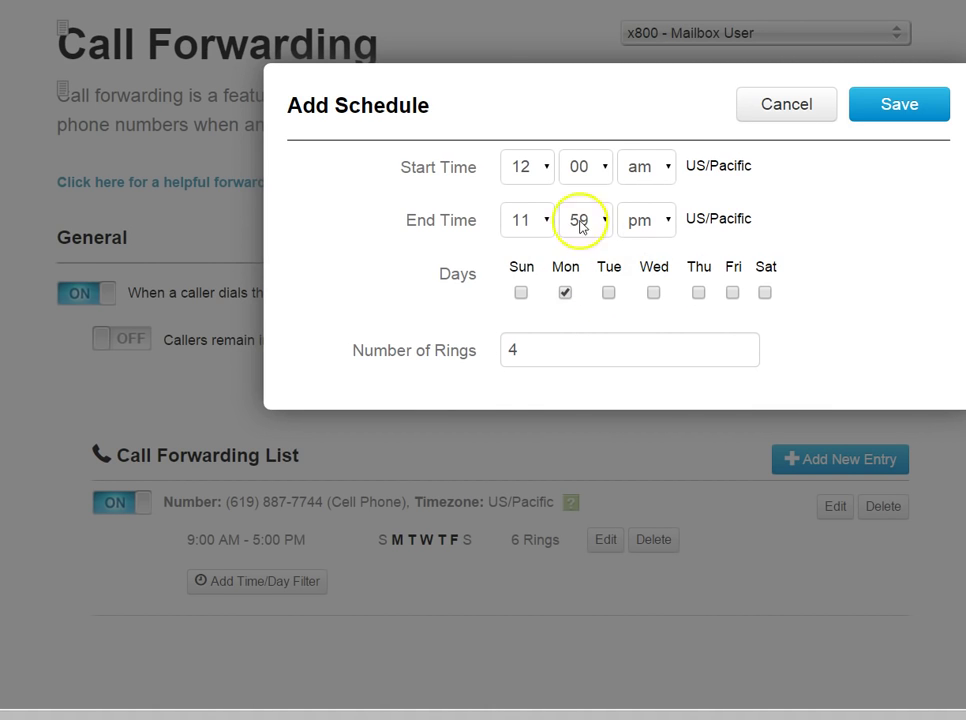
left_click(545, 168)
left_click(538, 246)
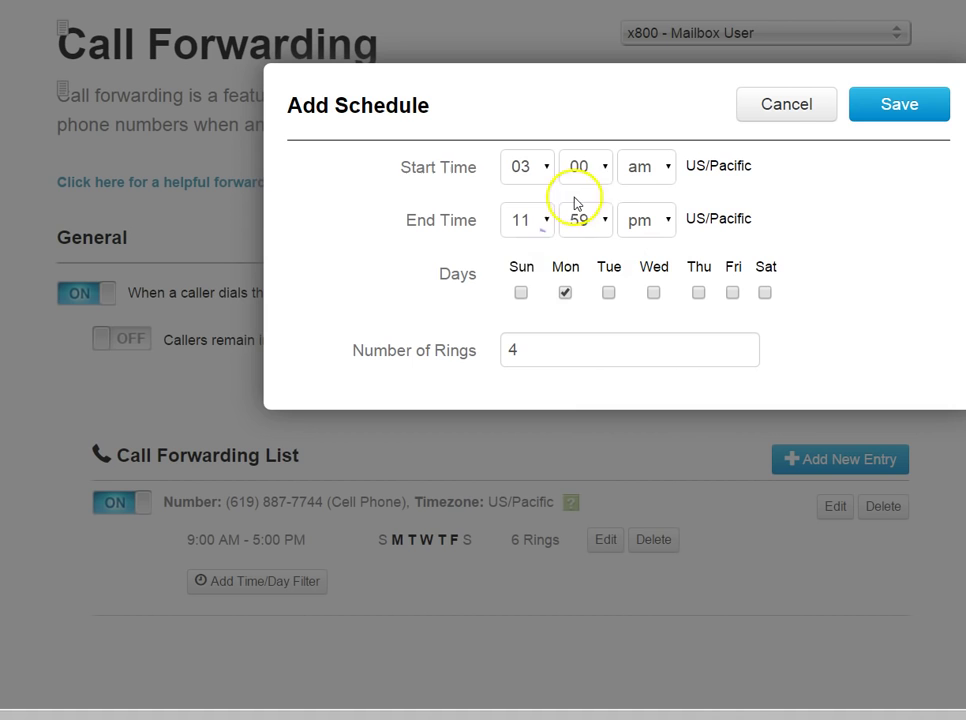
Set the schedule's end time to 05:00 am and save it
left_click(537, 220)
left_click(543, 328)
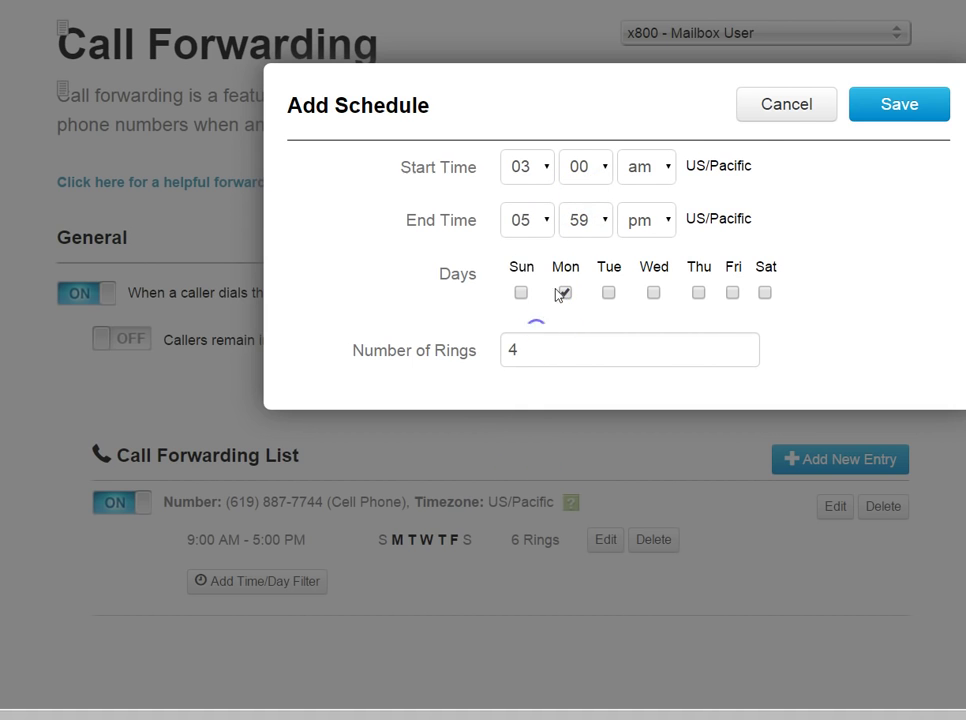
scroll(602, 235, "up", 2)
left_click(605, 382)
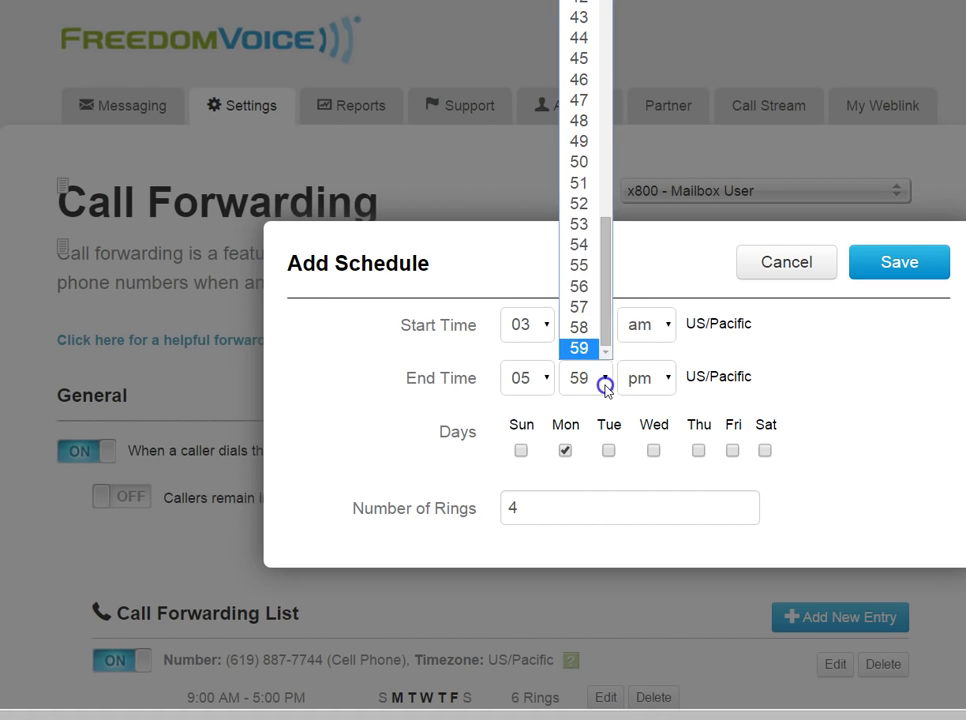
left_click(605, 382)
left_click(605, 382)
left_click_drag(605, 337, 592, 43)
left_click(579, 10)
left_click(668, 378)
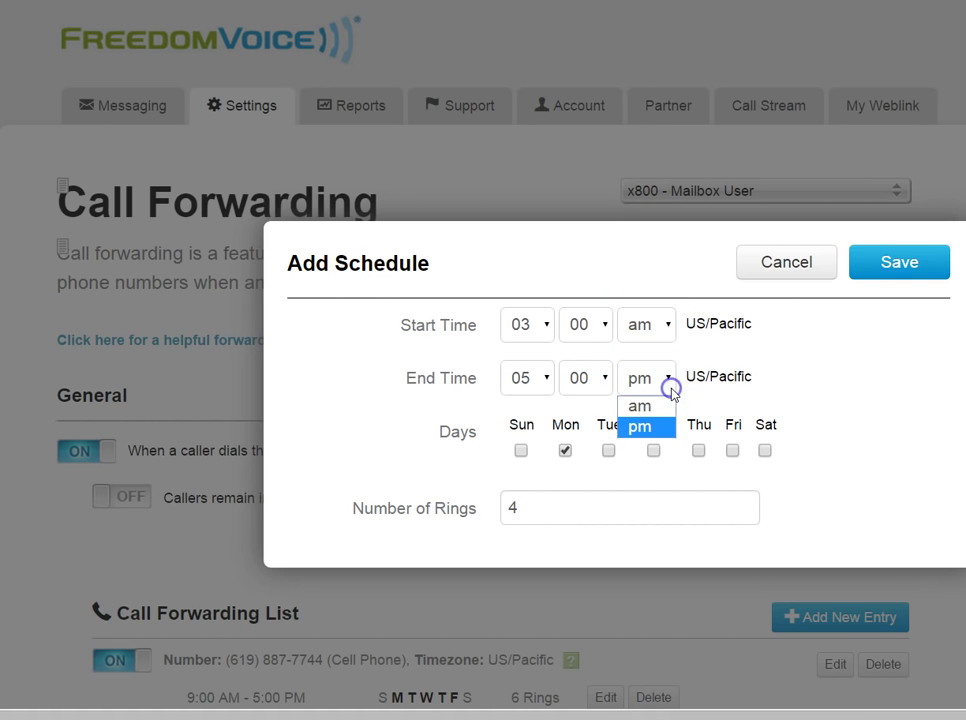
left_click(662, 401)
left_click(808, 327)
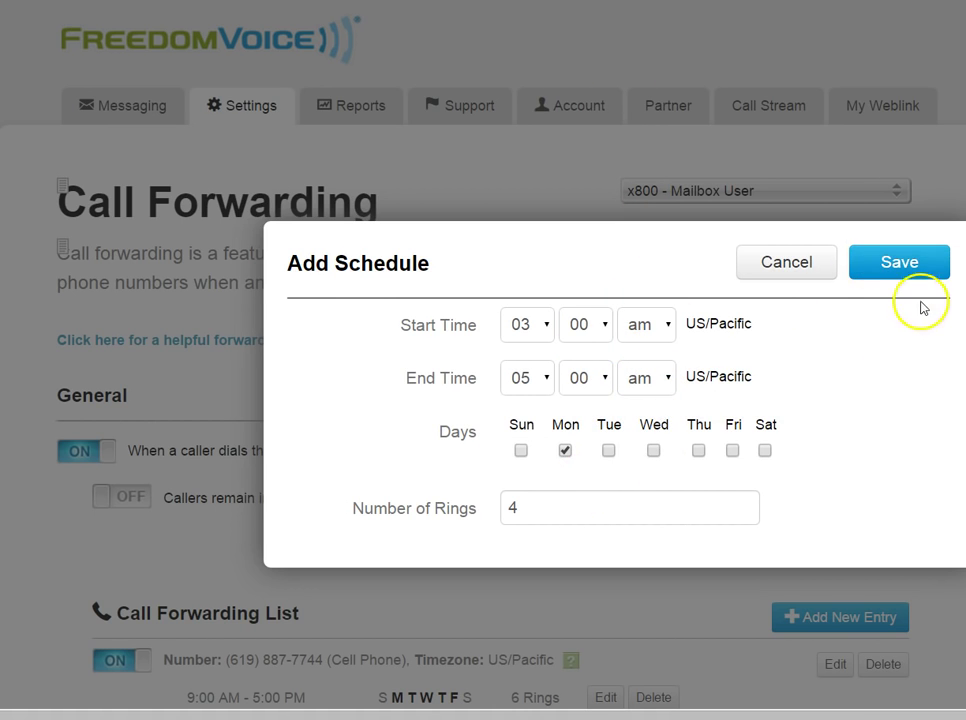
left_click(901, 274)
Add a call forwarding entry of type User for Mailbox User x800, describe it as "Desk Phone", and save it
scroll(650, 335, "down", 3)
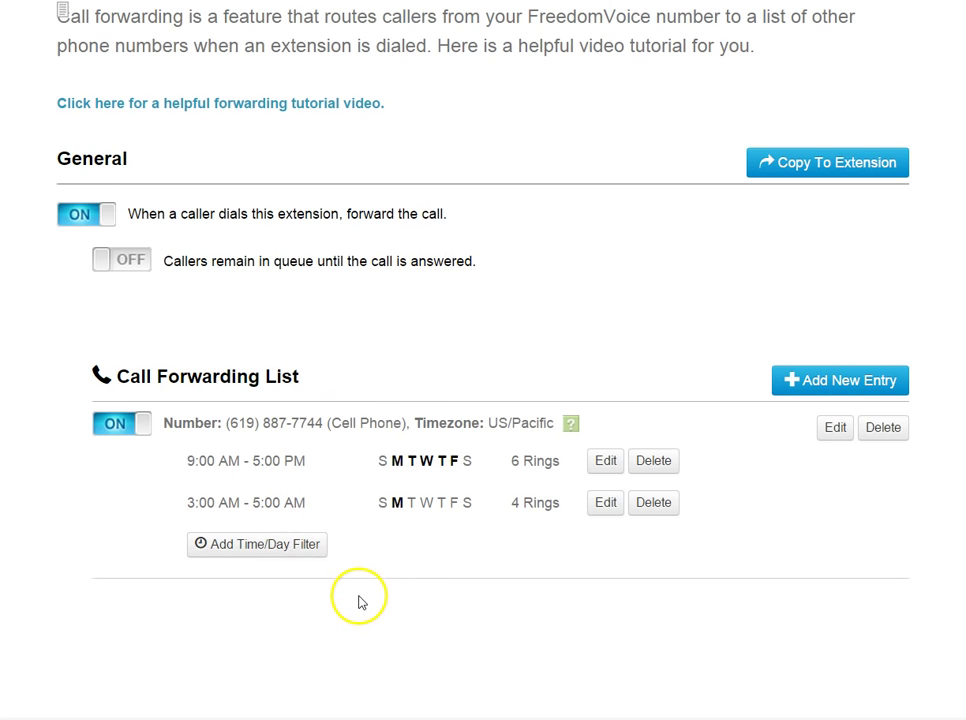
scroll(361, 603, "down", 1)
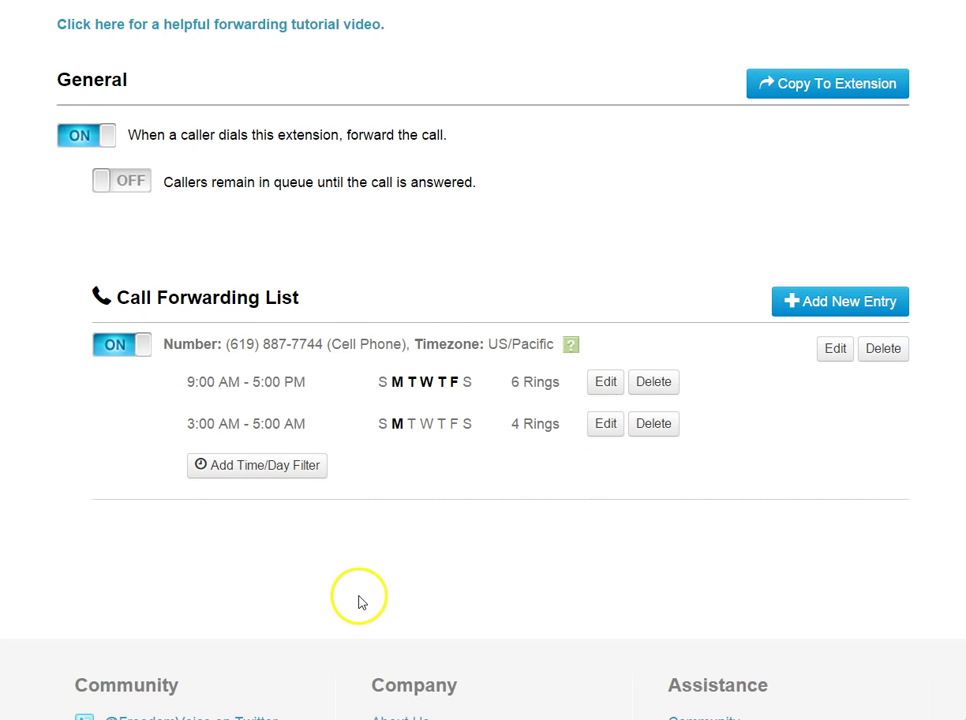
scroll(361, 603, "up", 1)
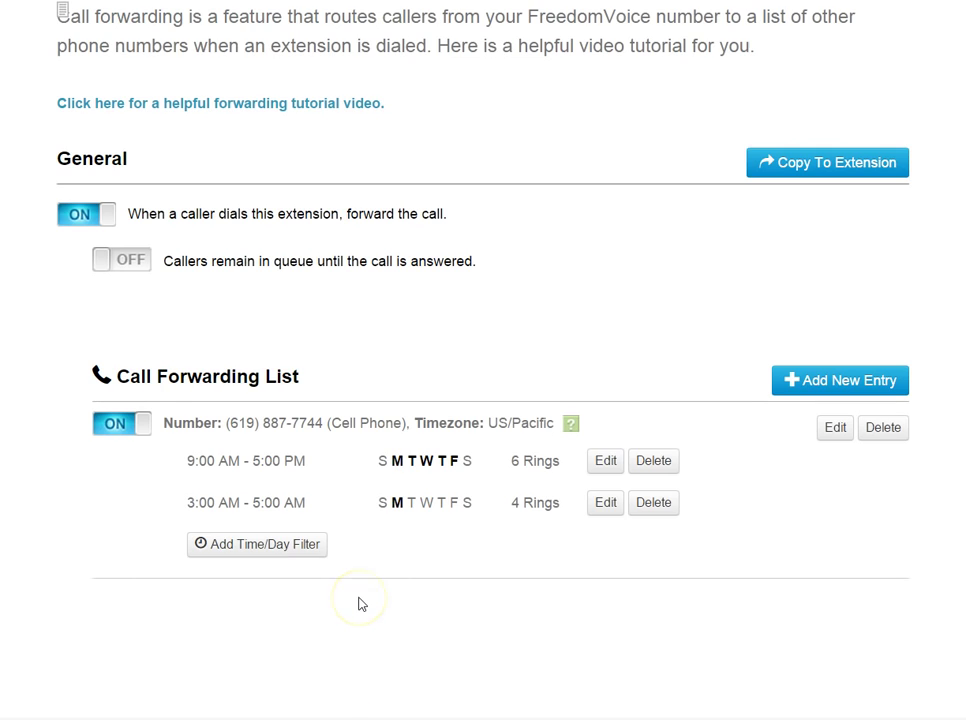
left_click(832, 381)
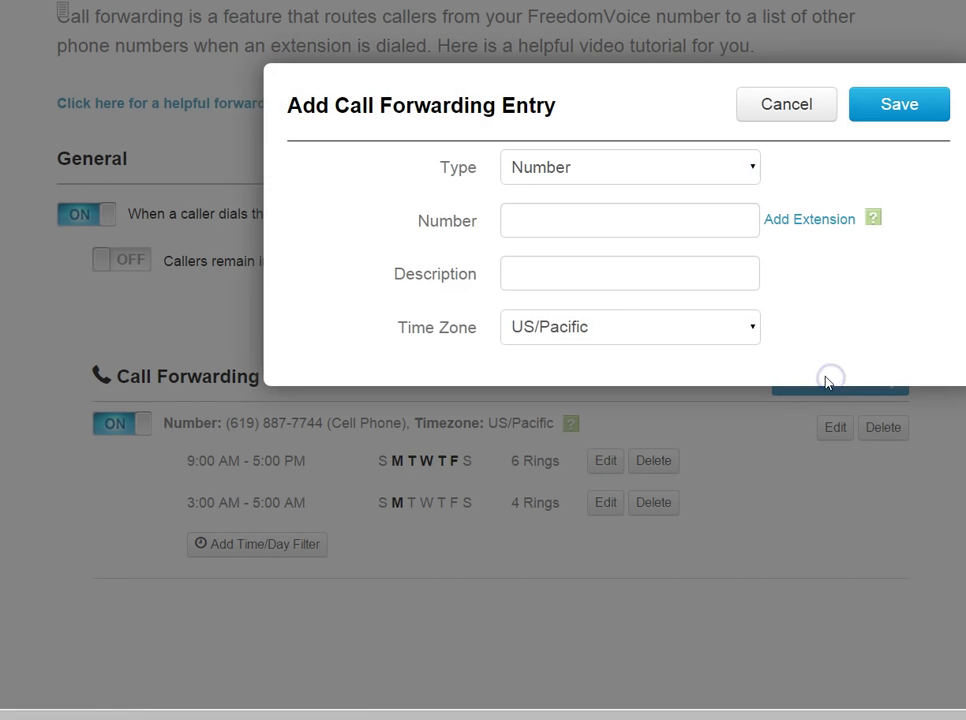
left_click(756, 168)
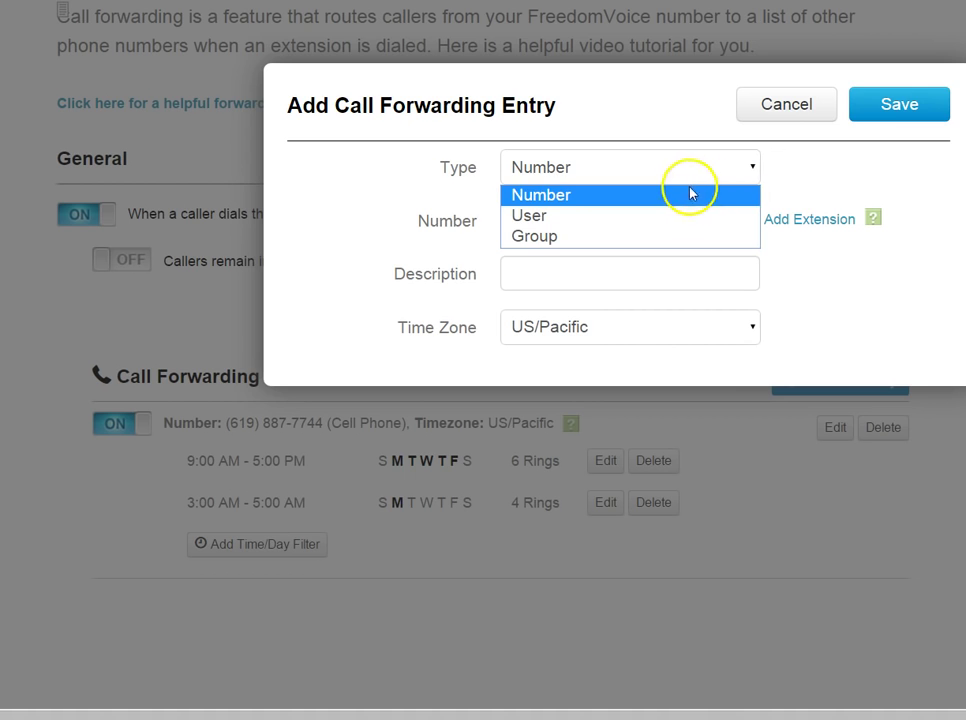
left_click(643, 216)
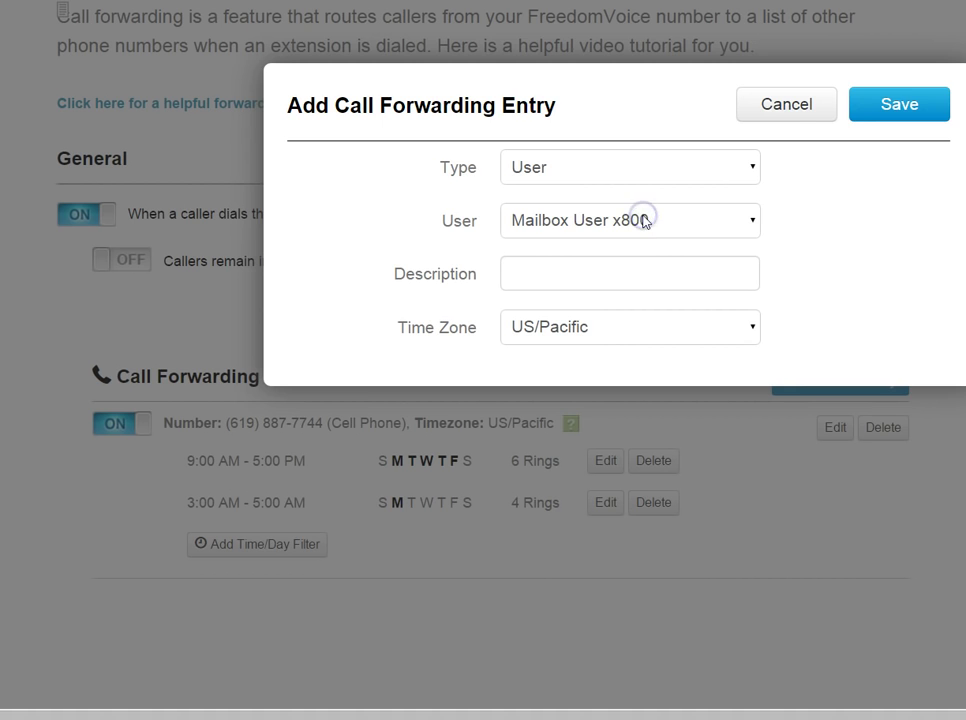
left_click(754, 221)
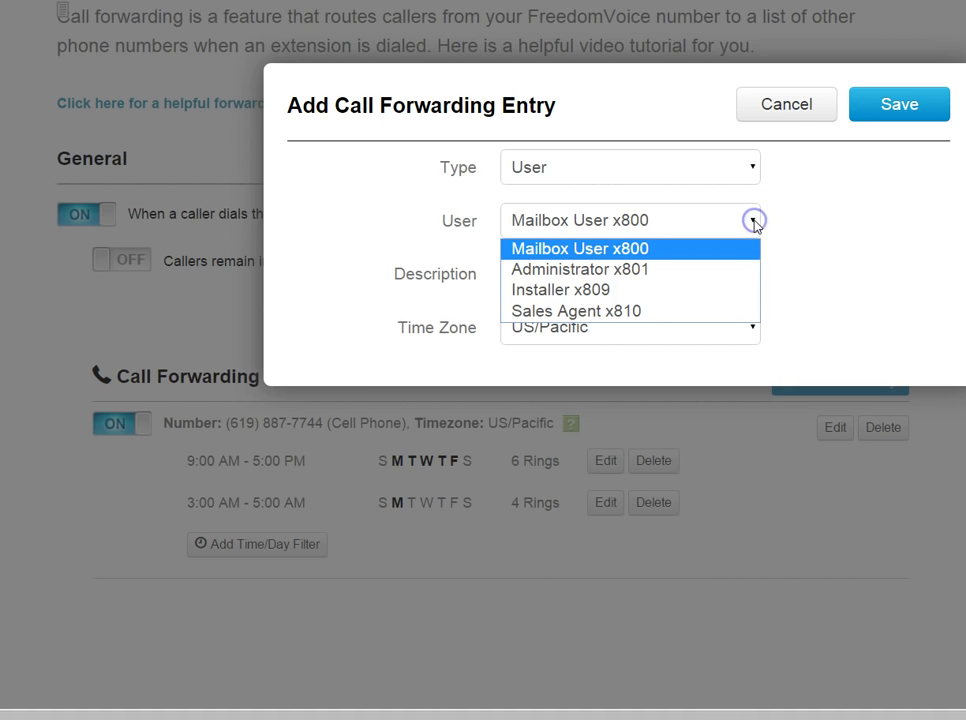
left_click(717, 252)
left_click(675, 264)
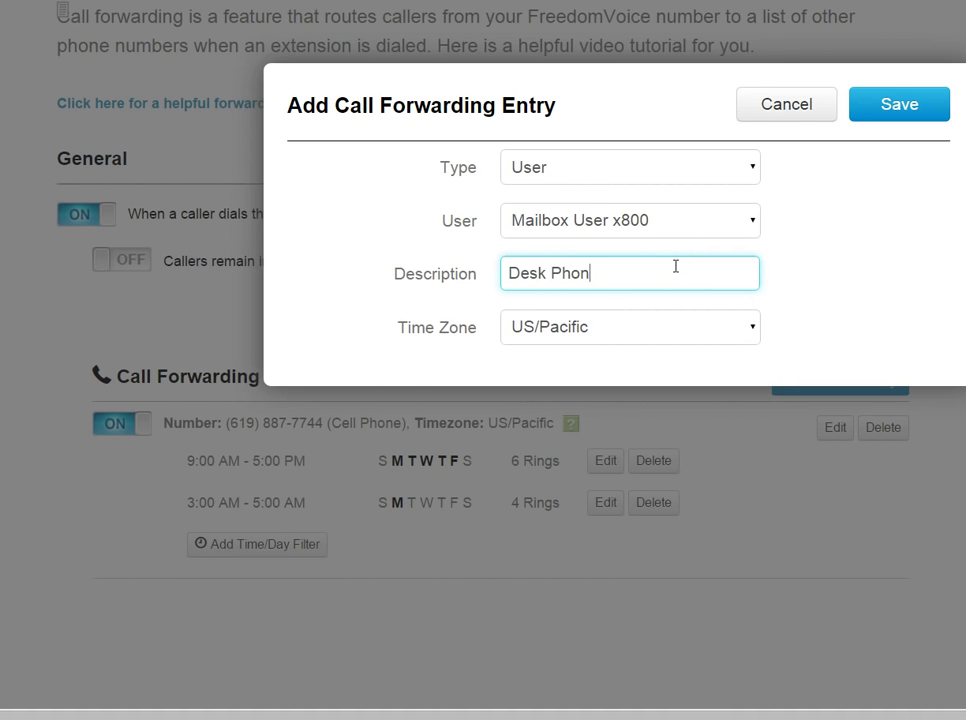
left_click(890, 108)
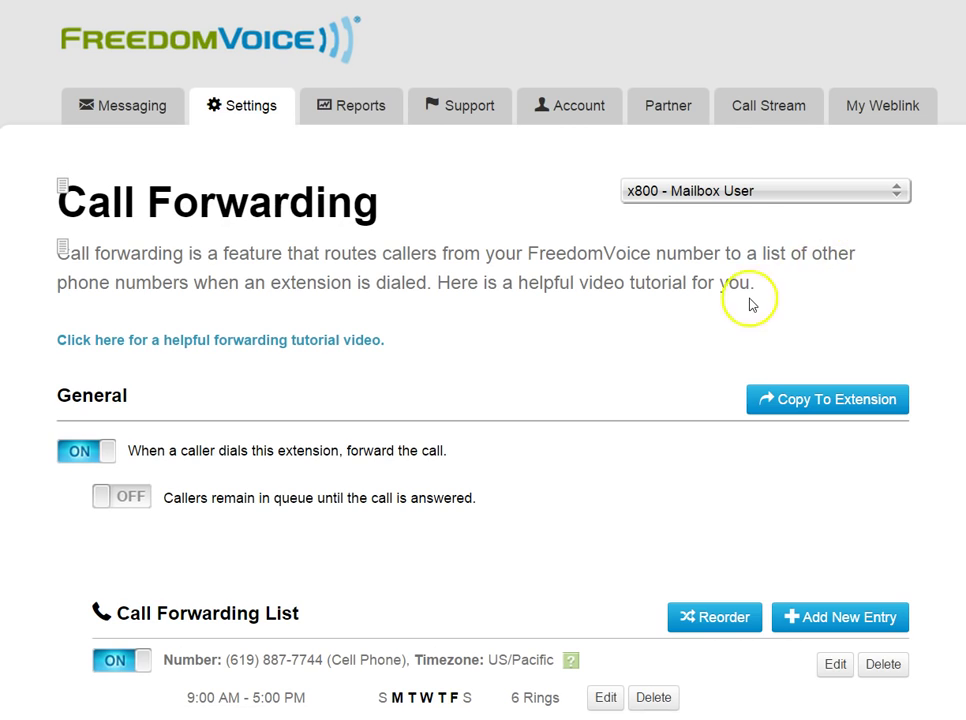
Examine the Cell Phone and Desk Phone entries in the Call Forwarding List
scroll(727, 315, "down", 2)
scroll(680, 335, "down", 1)
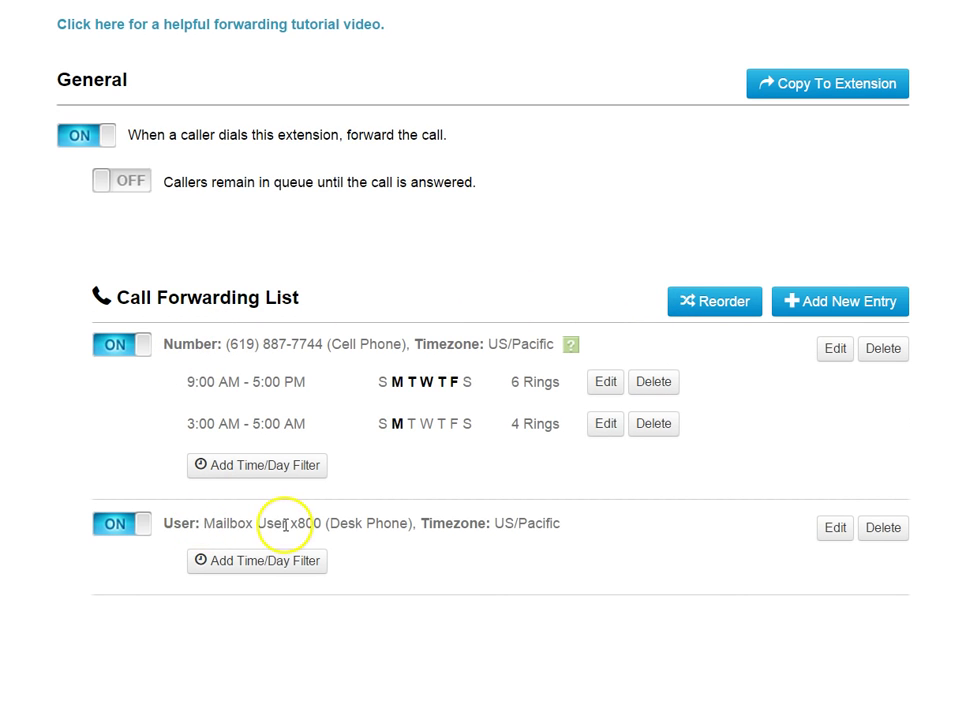
left_click_drag(212, 342, 410, 343)
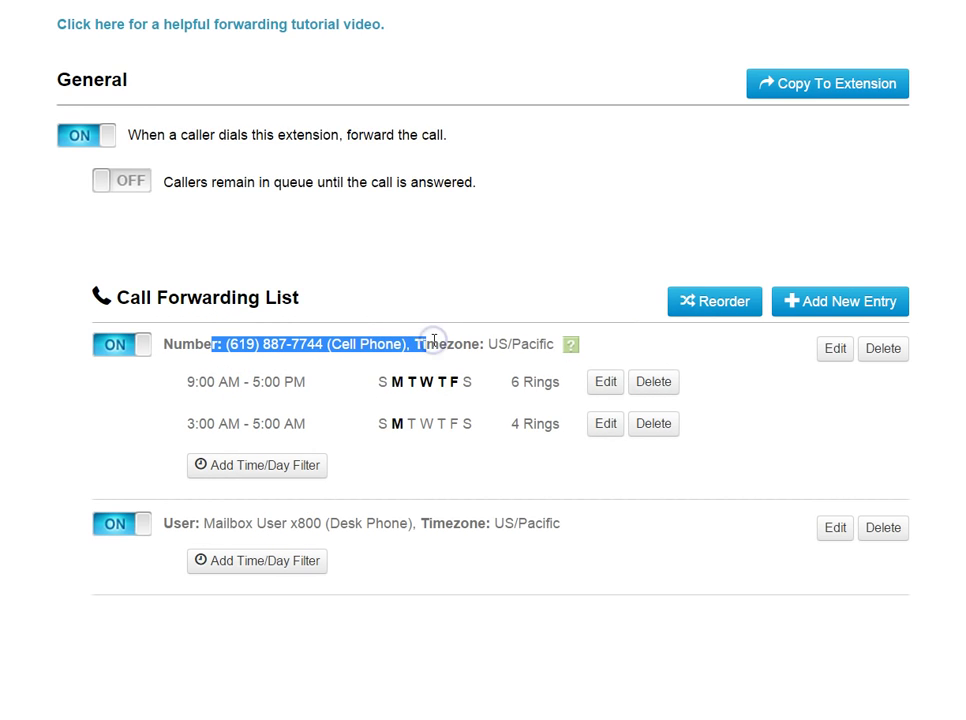
left_click_drag(405, 343, 228, 340)
left_click(274, 332)
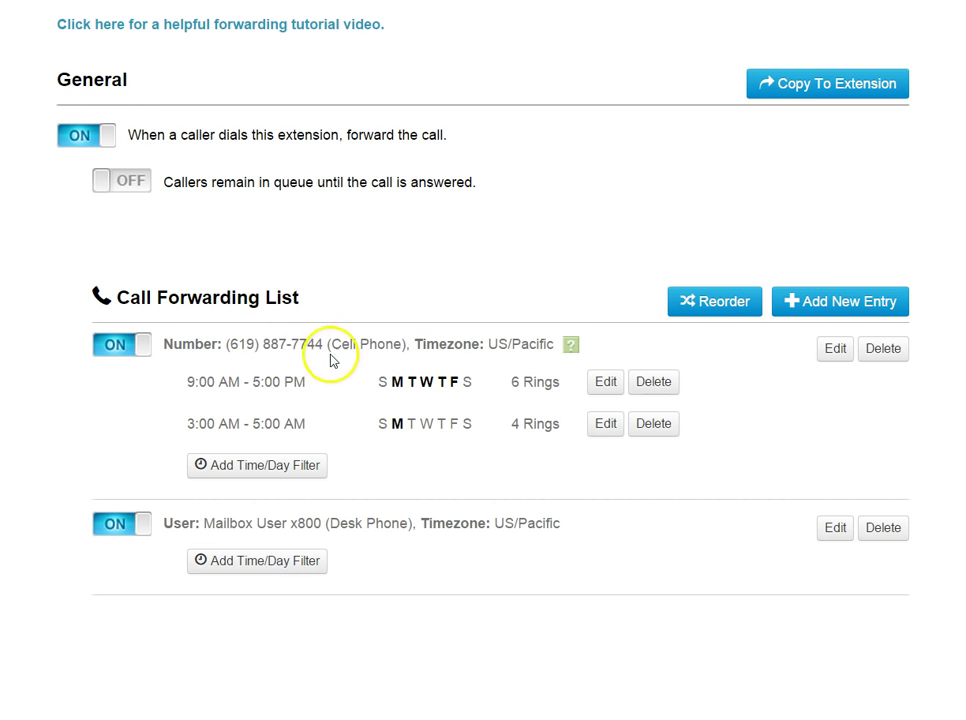
scroll(343, 362, "up", 1)
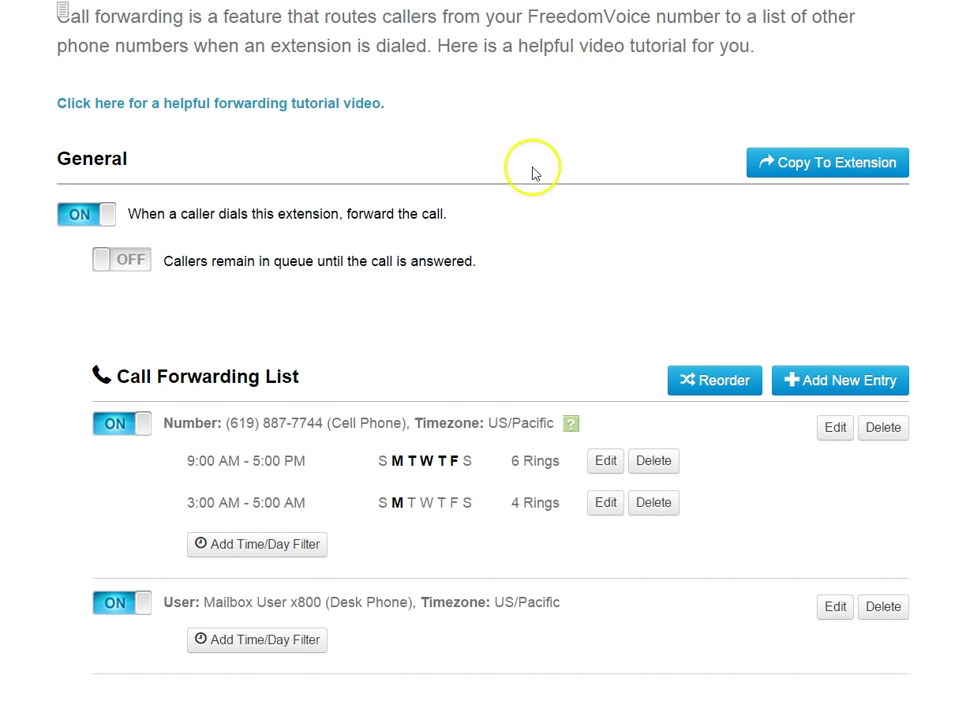
scroll(480, 200, "down", 1)
left_click_drag(174, 523, 350, 523)
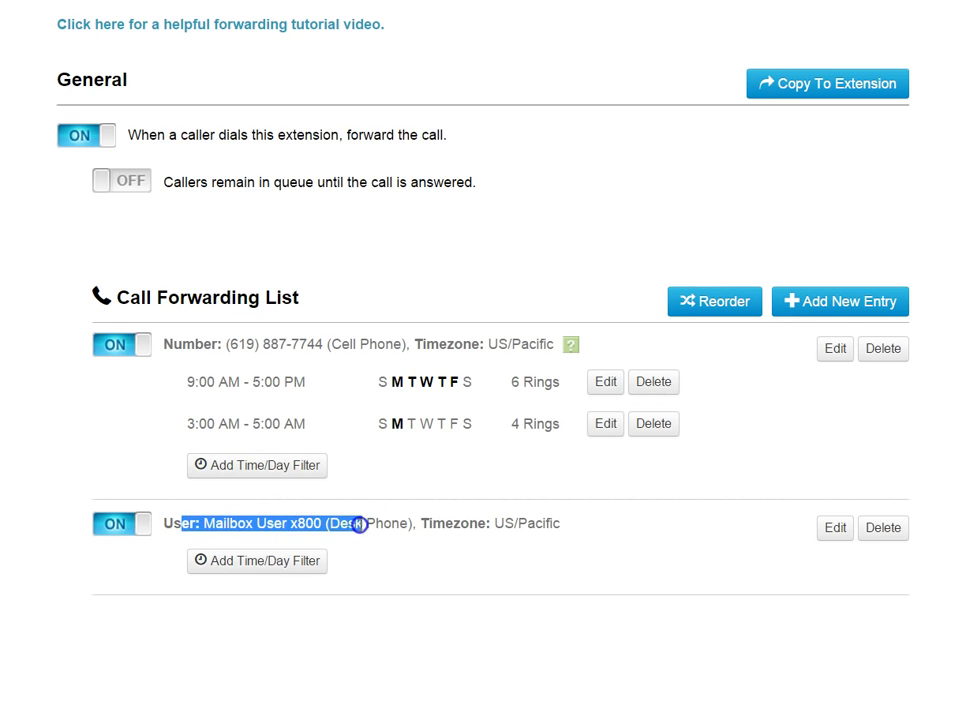
left_click(359, 524)
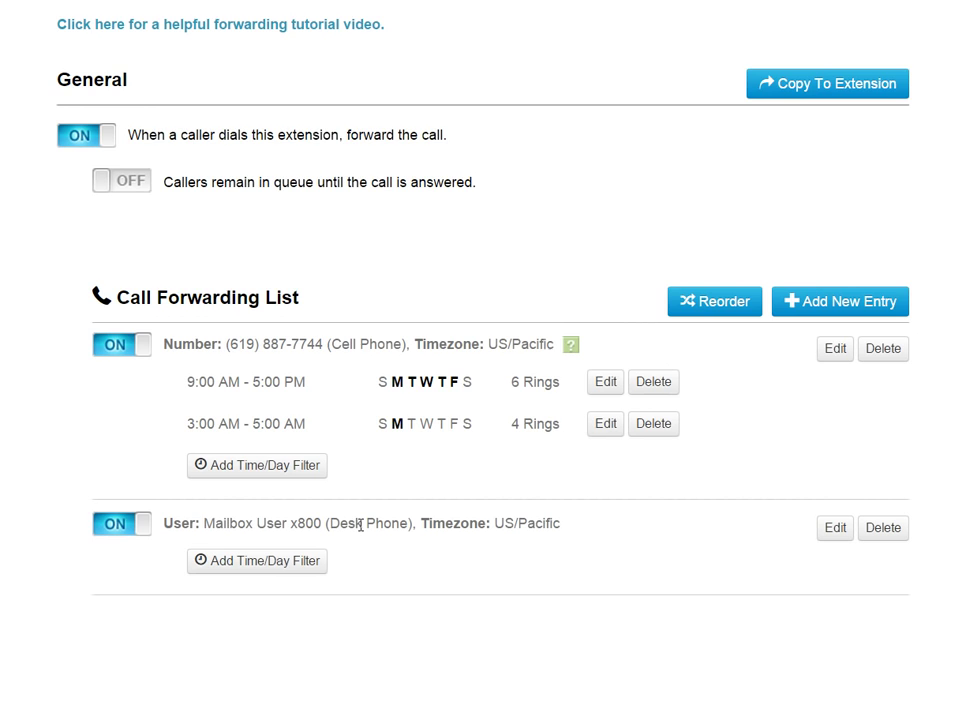
left_click_drag(178, 523, 373, 521)
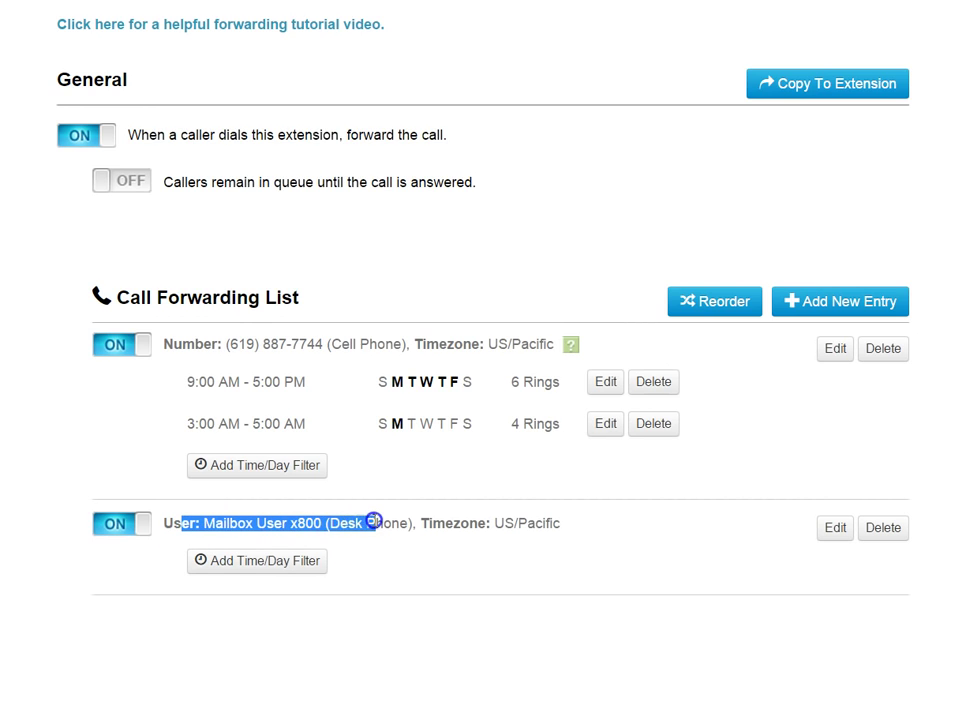
left_click(370, 521)
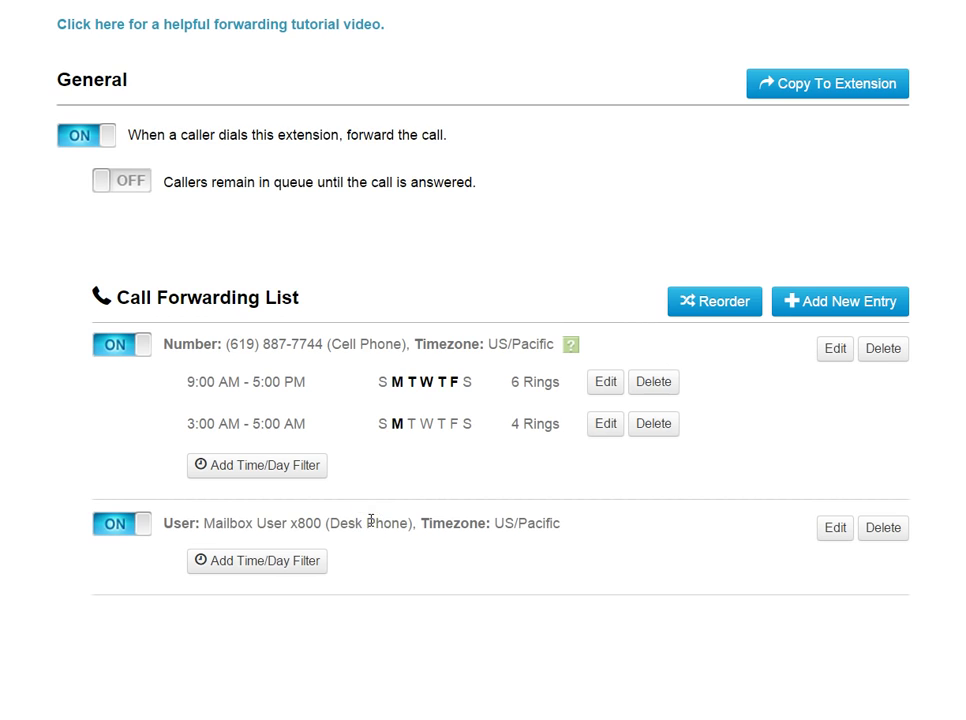
left_click_drag(361, 518, 248, 514)
left_click(238, 518)
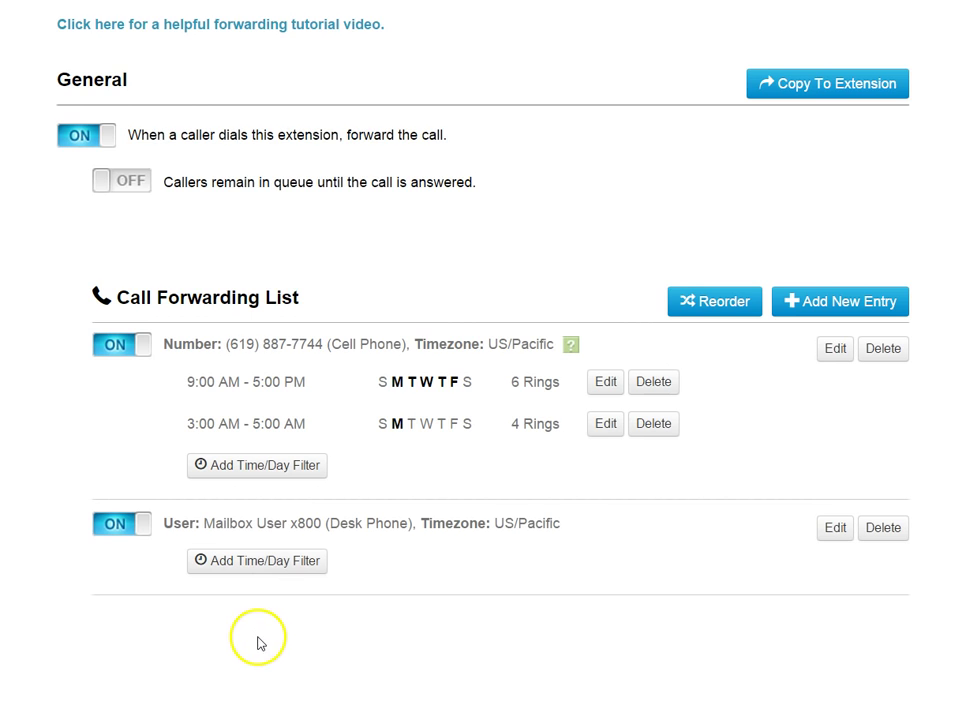
Review the forwarding order from the Cell Phone entry to the Desk Phone entry, along with their schedules
scroll(397, 282, "up", 1)
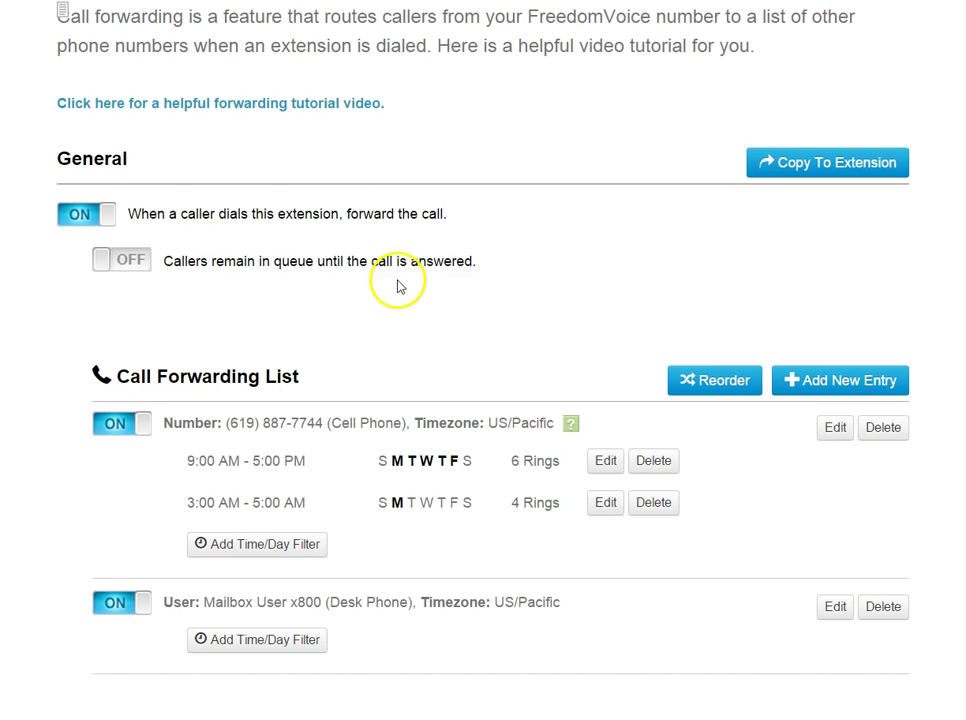
scroll(397, 282, "down", 1)
left_click(423, 212)
scroll(474, 237, "up", 3)
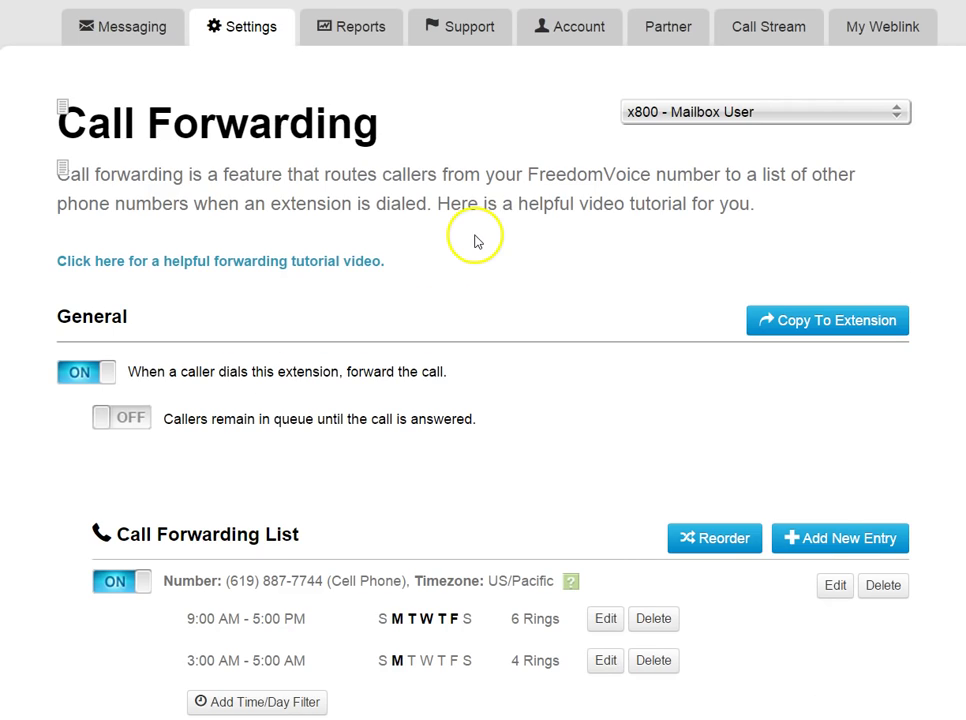
scroll(546, 215, "down", 3)
scroll(546, 215, "down", 1)
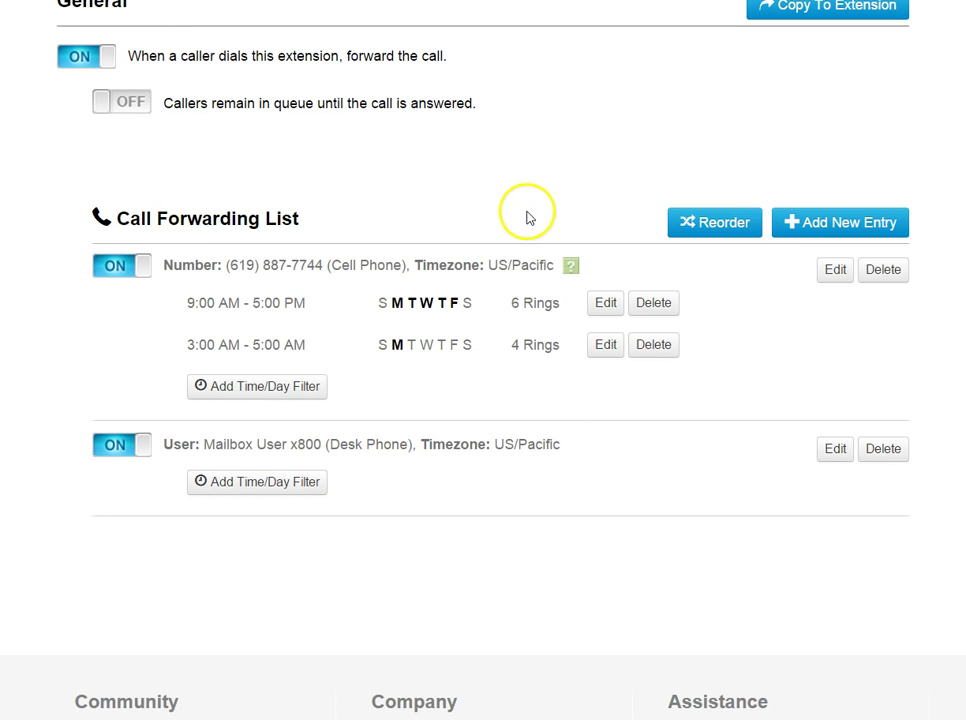
left_click_drag(204, 265, 425, 272)
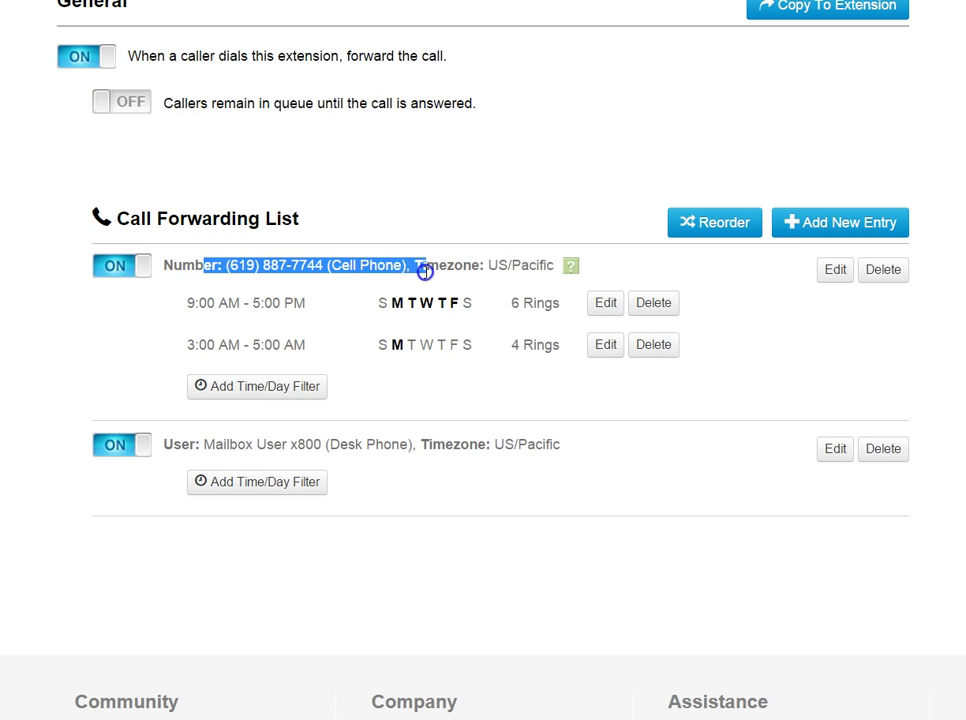
left_click(432, 271)
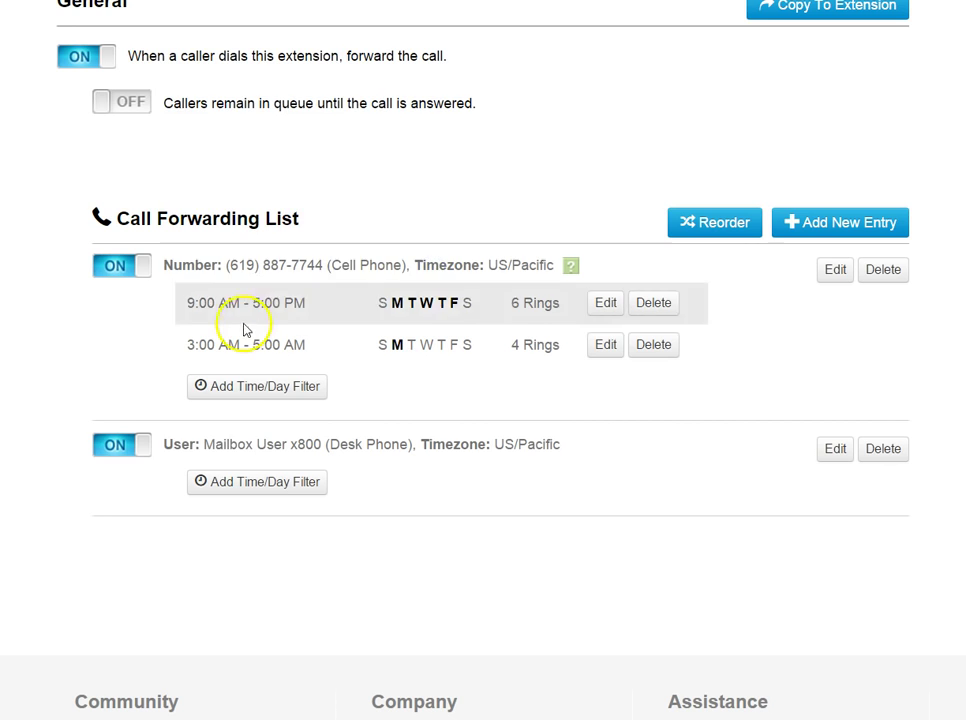
left_click_drag(183, 444, 410, 446)
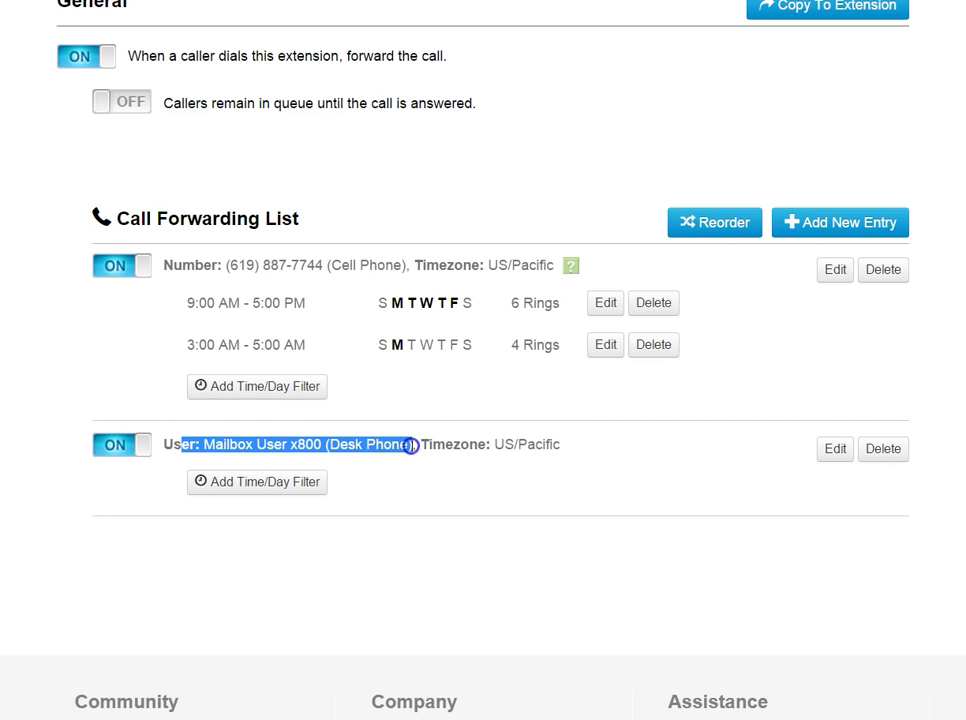
left_click(310, 565)
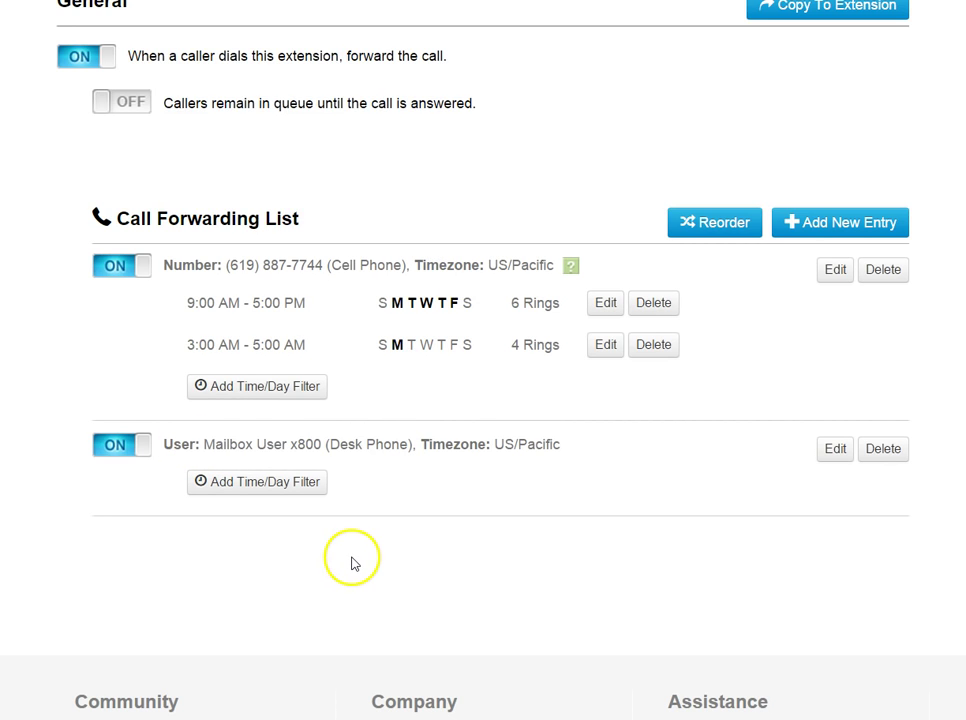
scroll(352, 563, "up", 1)
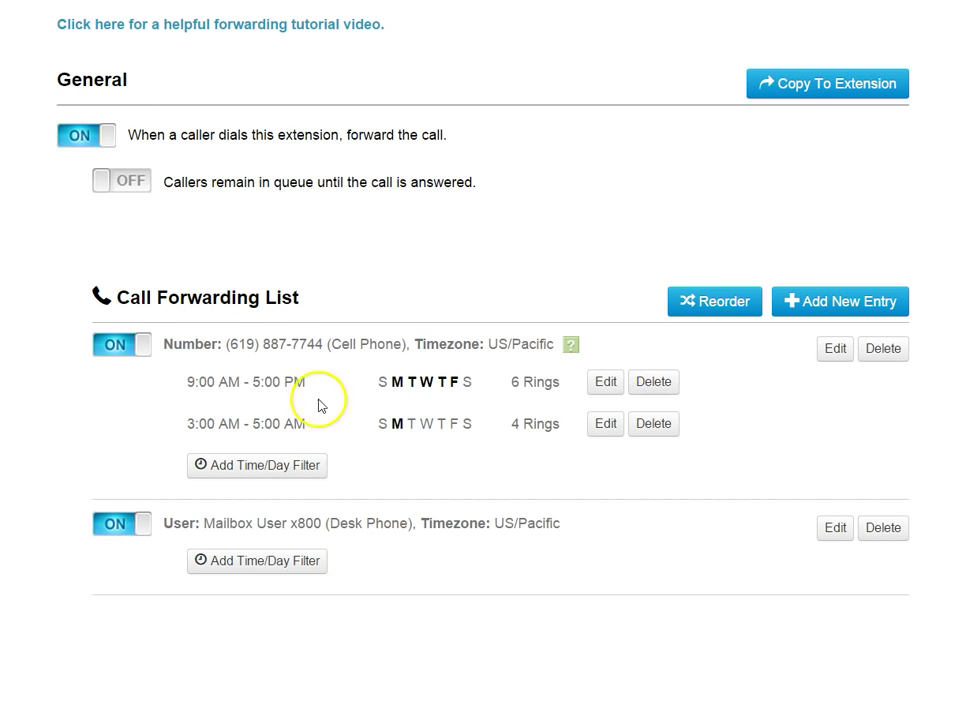
left_click_drag(210, 346, 408, 347)
left_click(268, 527)
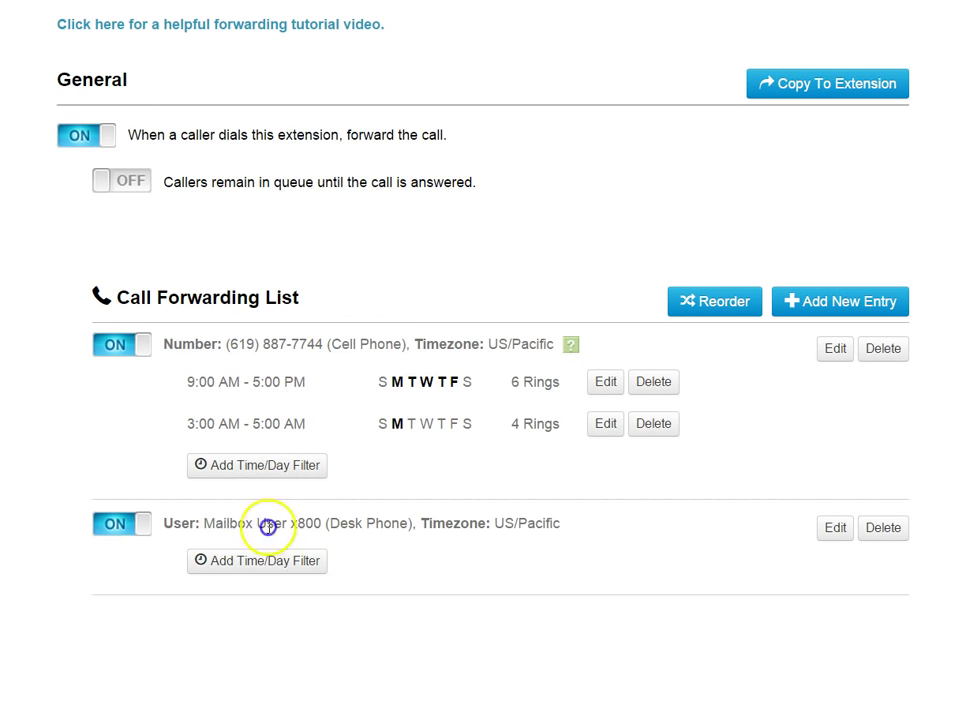
left_click_drag(230, 525, 402, 537)
left_click(420, 567)
scroll(448, 583, "down", 1)
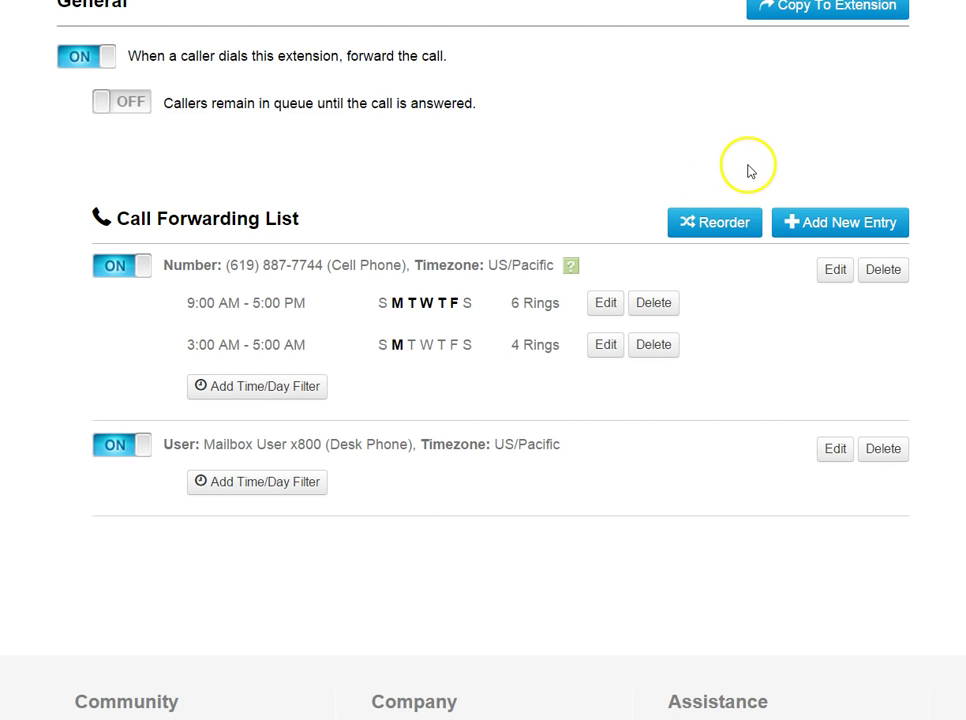
Add a call forwarding entry of type Group for Simultaneous Ring, describe it as "Ring 10 Phone", and save it
left_click(789, 220)
left_click(737, 168)
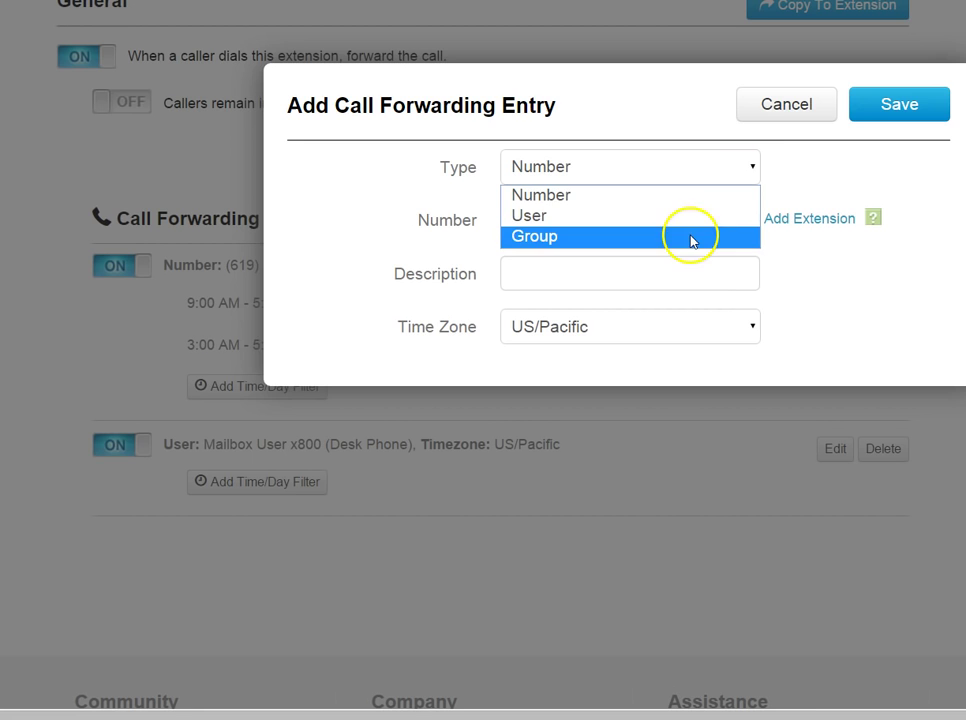
left_click(785, 164)
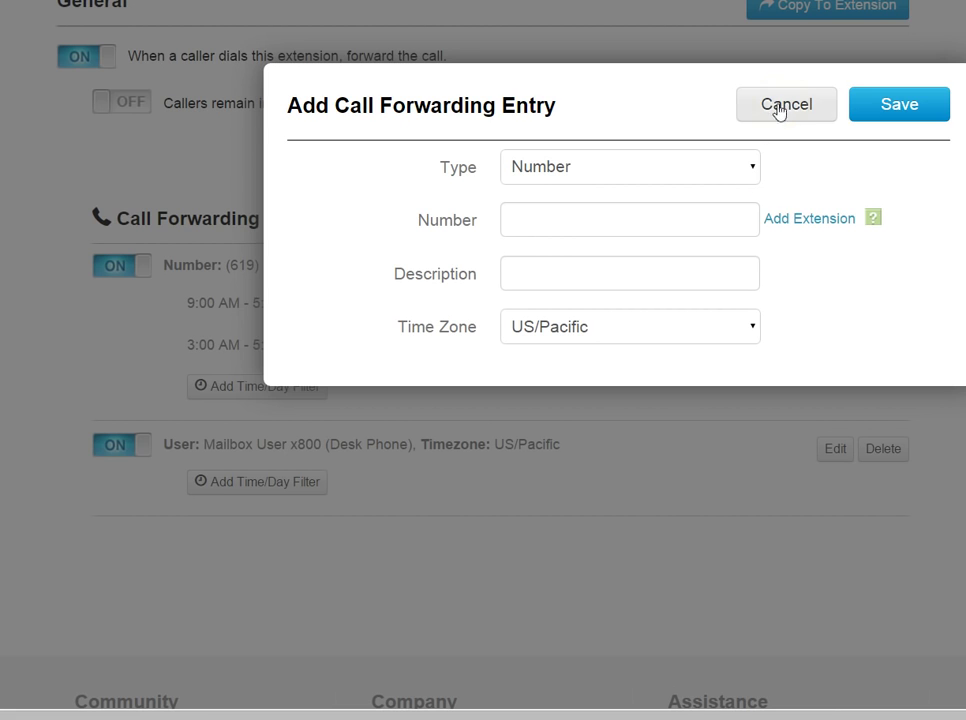
left_click(754, 169)
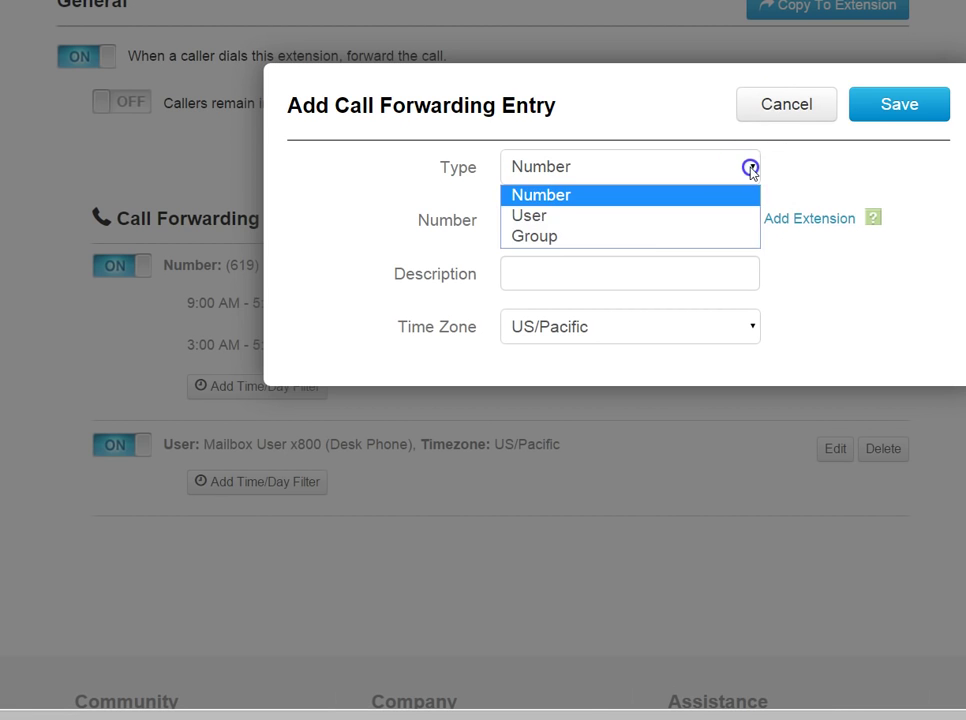
left_click(720, 238)
left_click(752, 222)
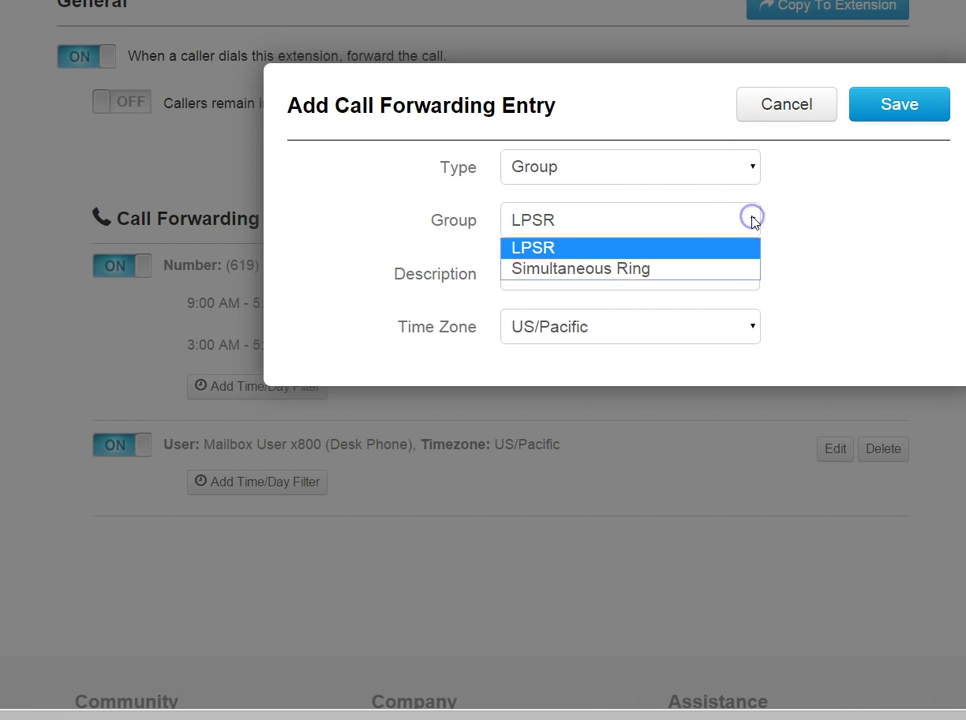
left_click(726, 267)
left_click(721, 273)
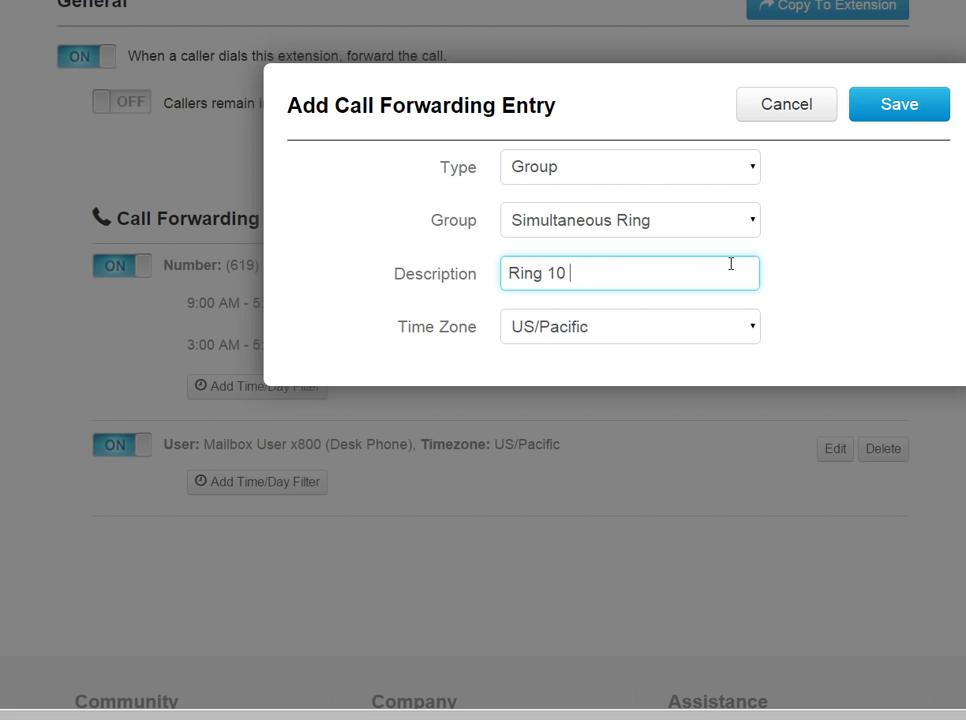
left_click(880, 106)
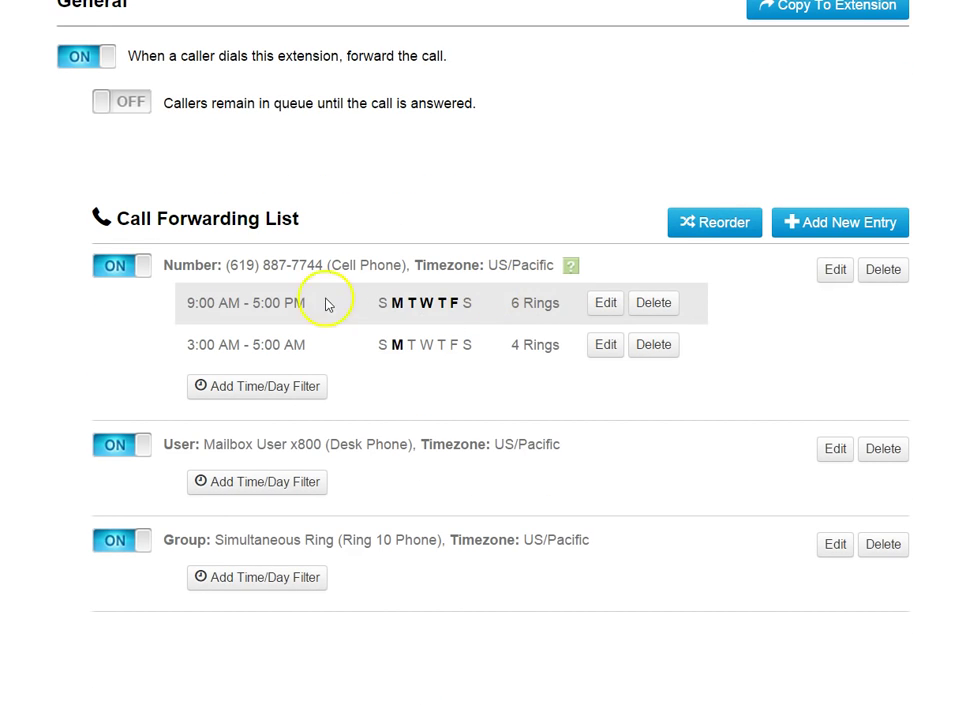
Review the Cell Phone, Desk Phone and Simultaneous Ring entries in order, and check the schedule options for the group entry
left_click_drag(205, 266, 368, 265)
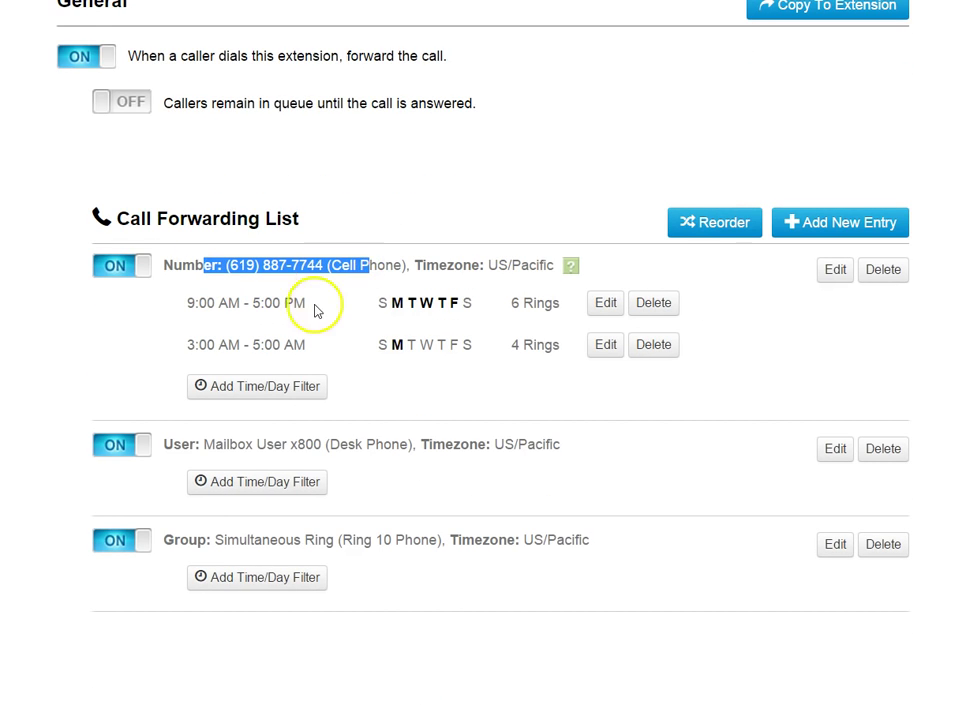
left_click(232, 444)
left_click_drag(205, 447, 367, 450)
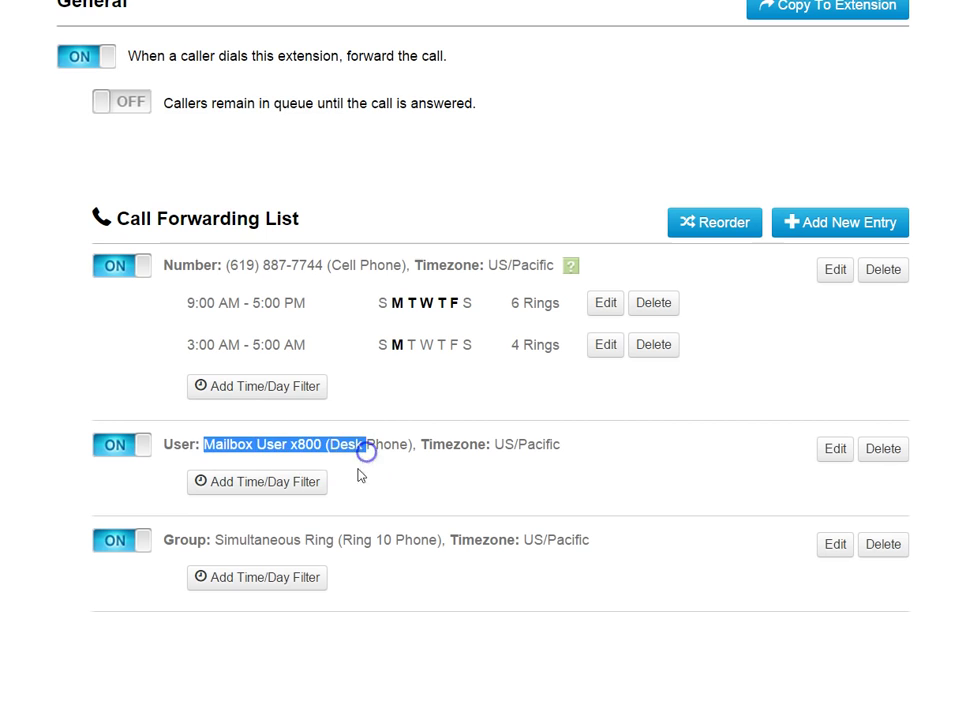
left_click_drag(188, 540, 328, 544)
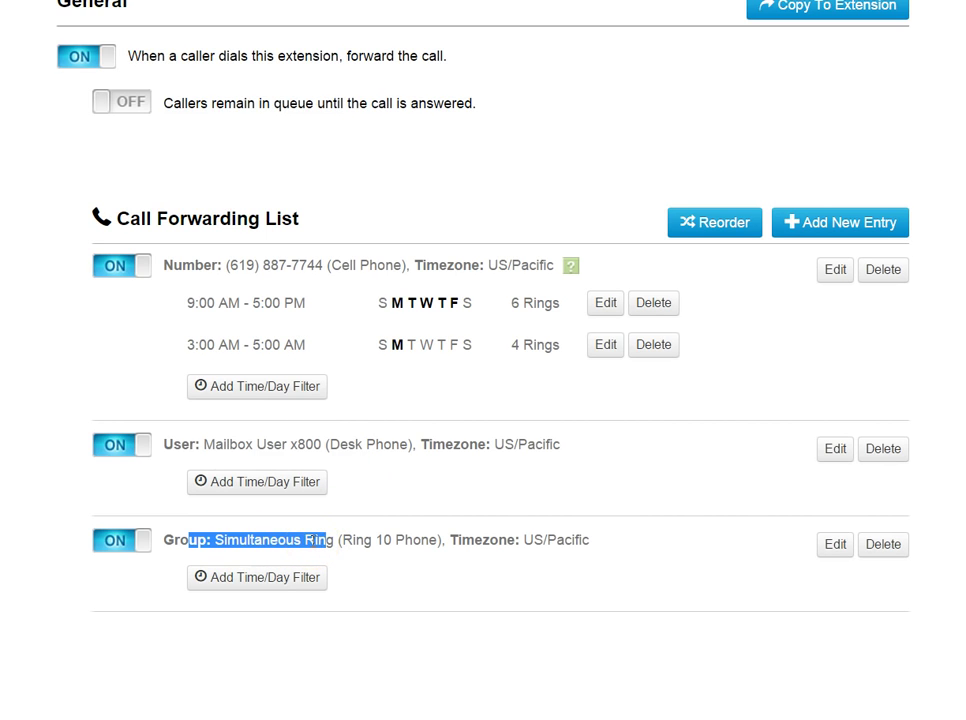
left_click(265, 577)
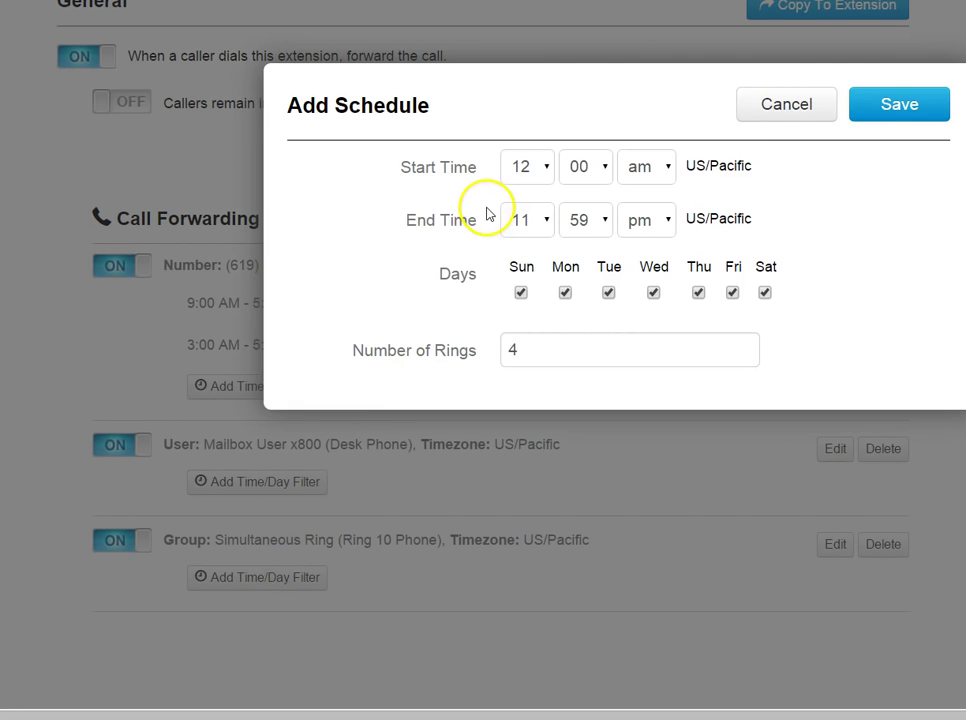
left_click(760, 106)
scroll(338, 483, "down", 1)
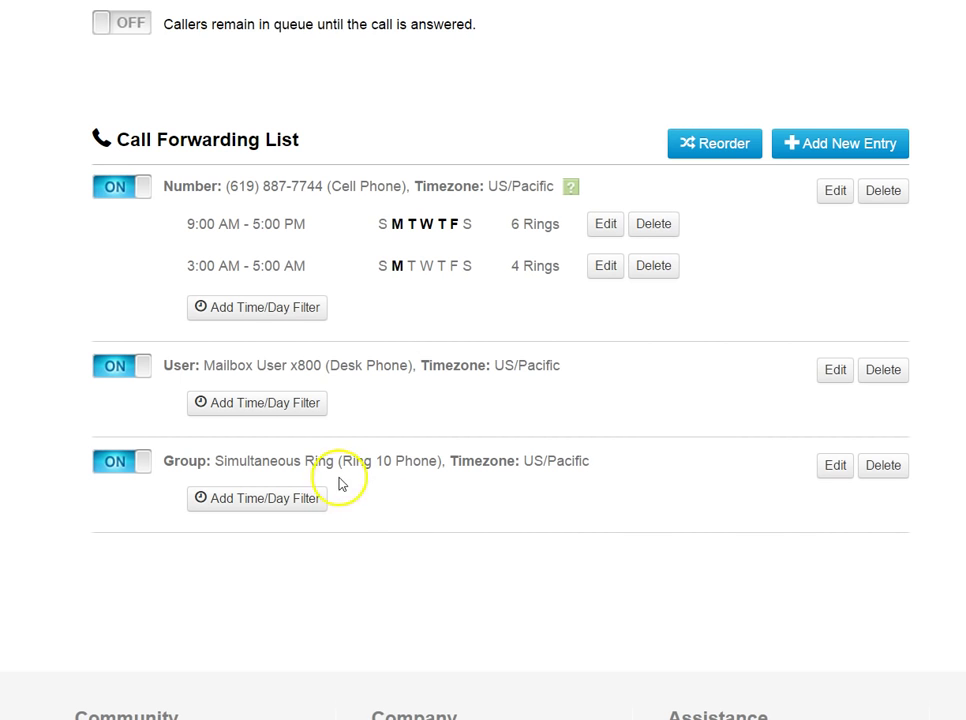
scroll(332, 538, "up", 1)
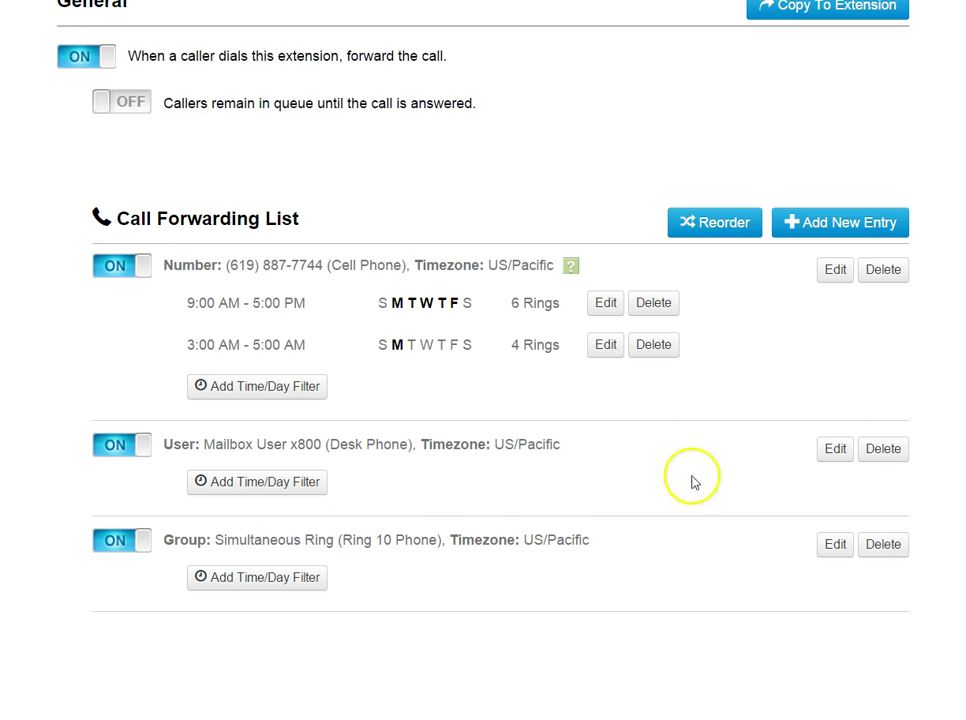
Reorder the Call Forwarding List so the Simultaneous Ring group comes first, and save the new order
left_click(728, 236)
scroll(820, 540, "down", 2)
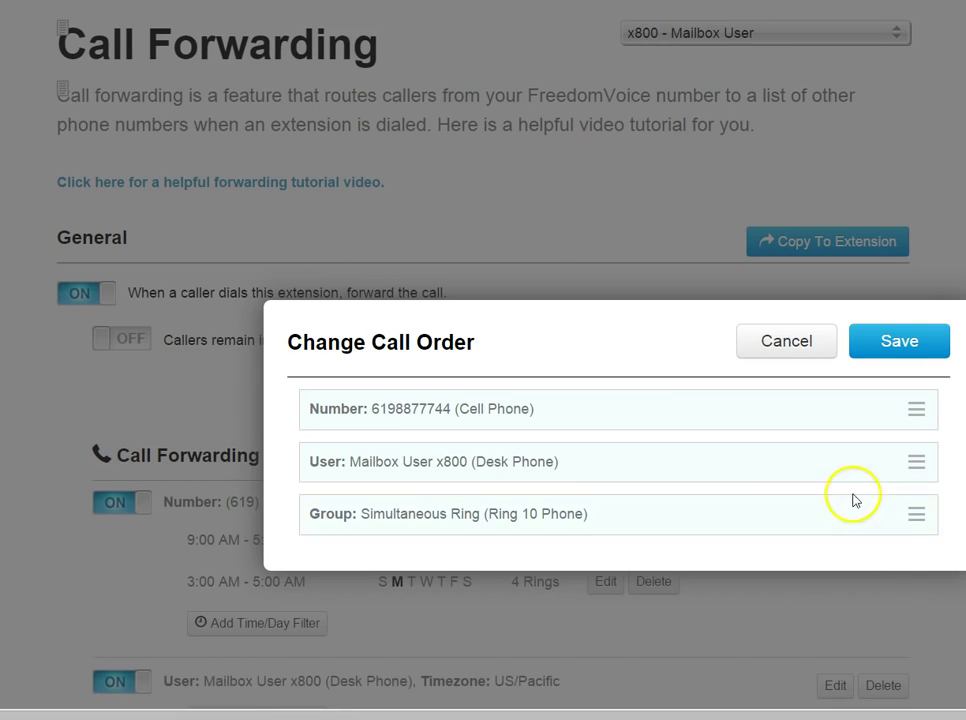
left_click_drag(910, 515, 845, 405)
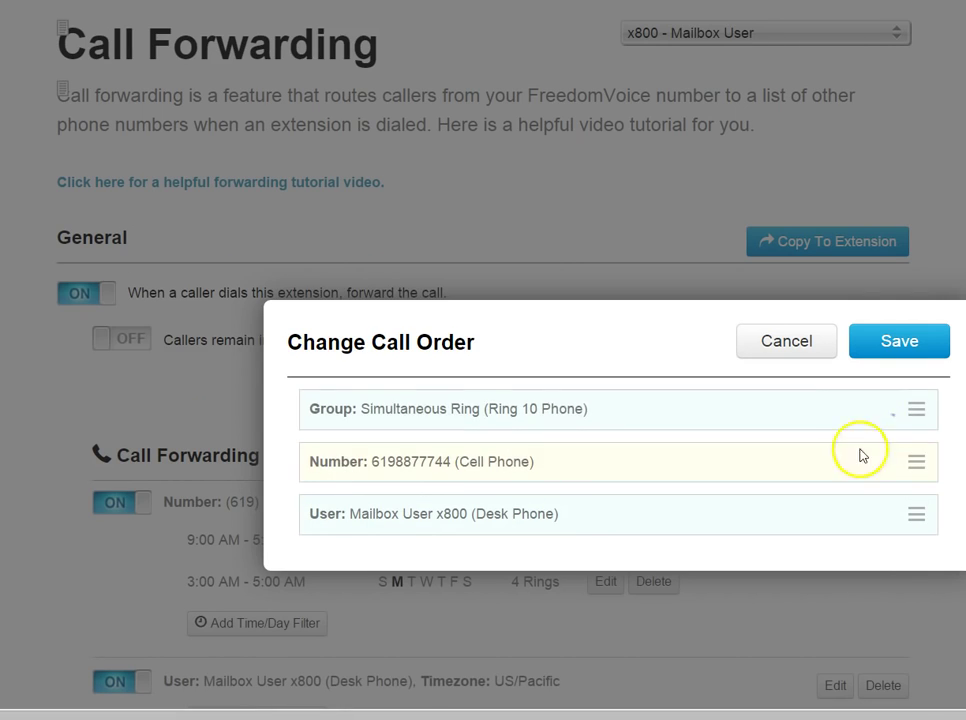
left_click(886, 345)
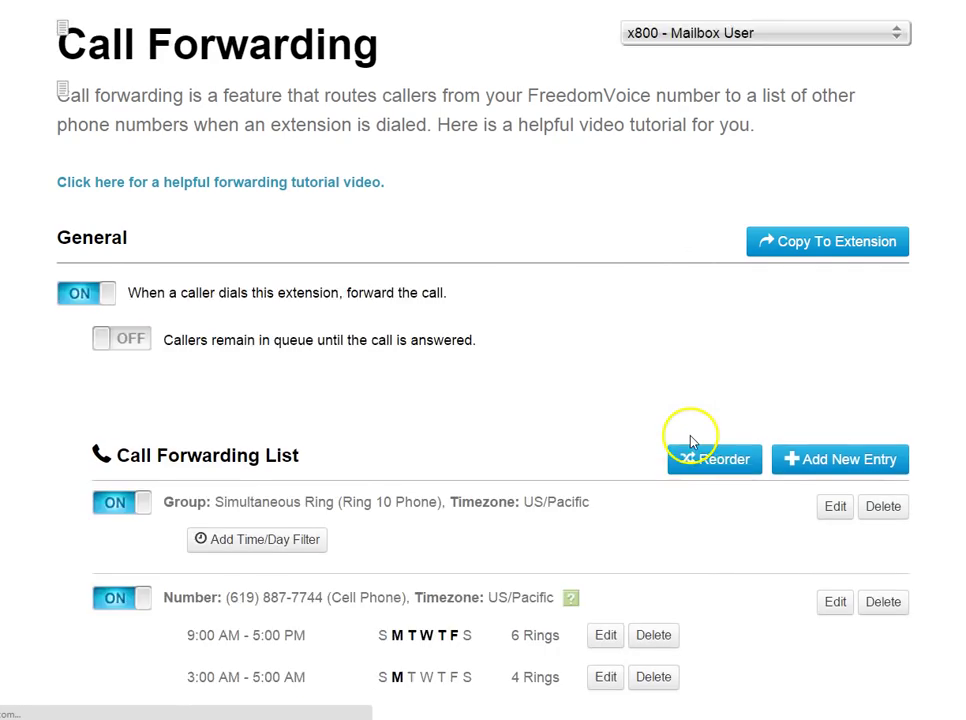
scroll(690, 441, "down", 2)
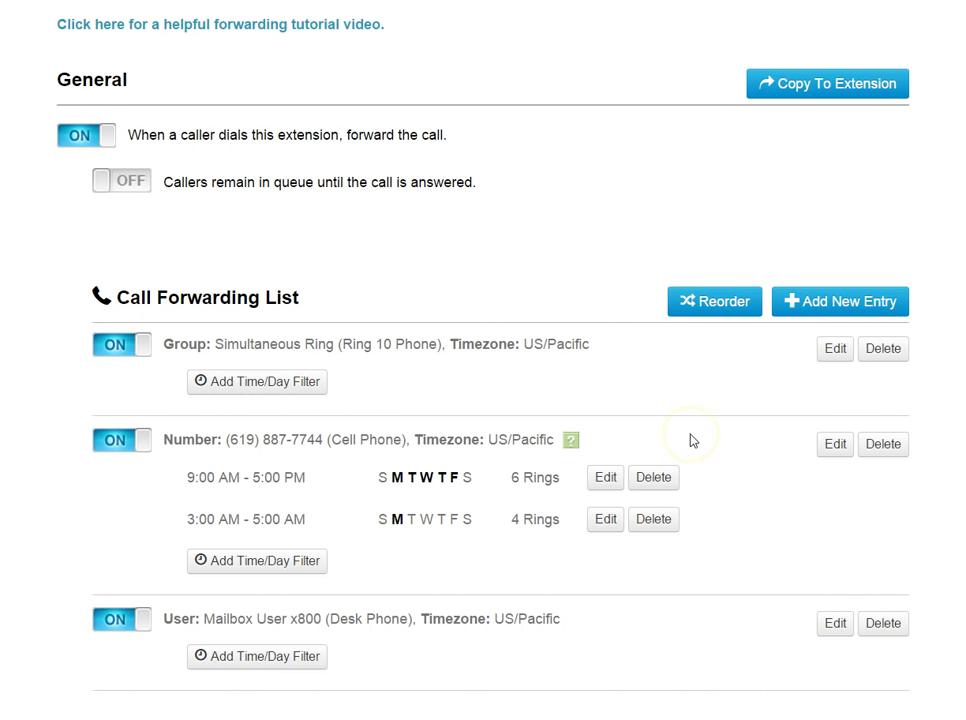
scroll(565, 418, "down", 1)
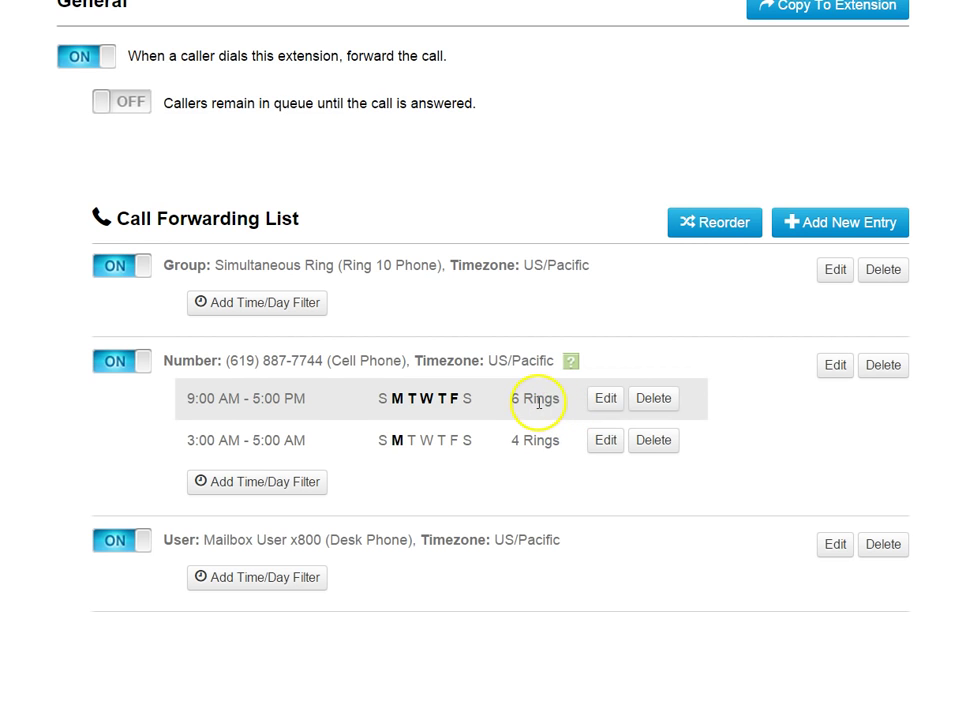
Switch the Cell Phone entry and the Simultaneous Ring group entry off and back on
left_click(123, 362)
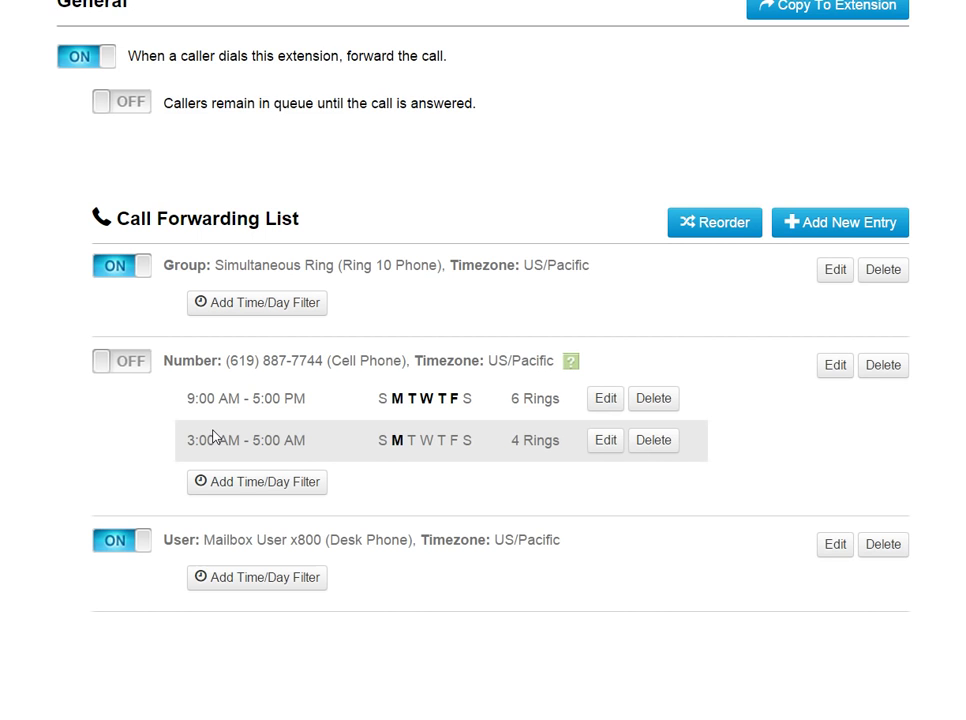
left_click(122, 362)
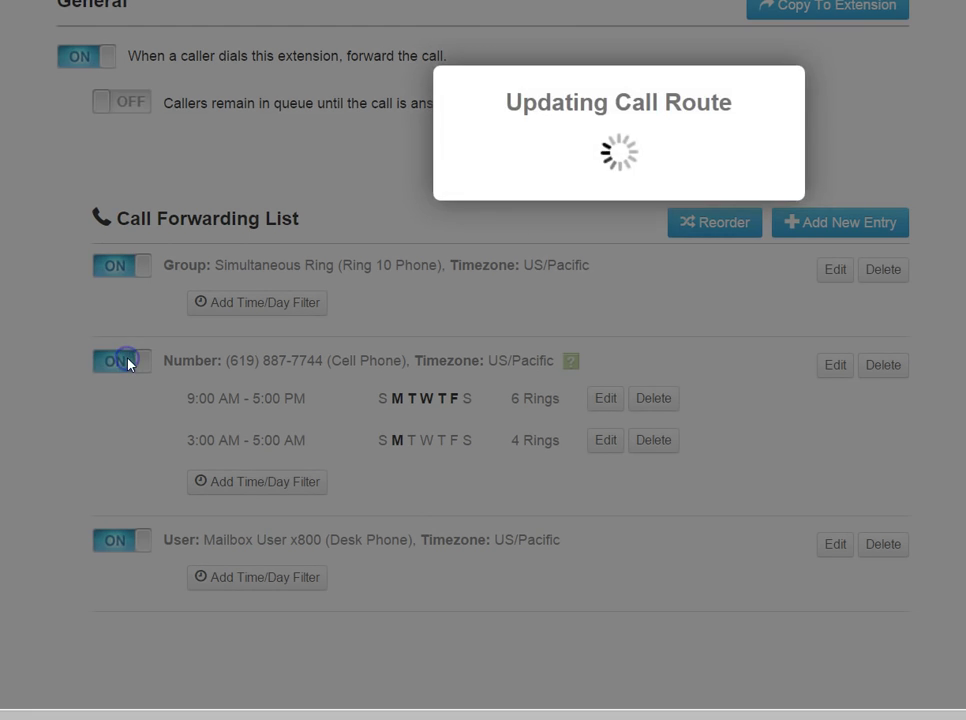
left_click(124, 280)
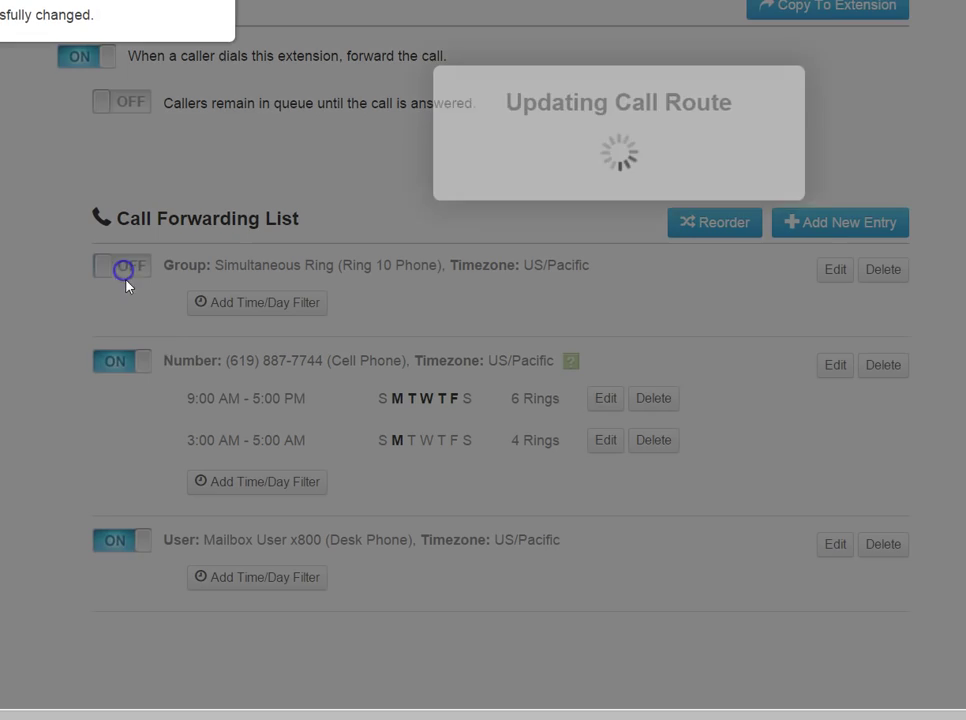
left_click(146, 357)
left_click(125, 272)
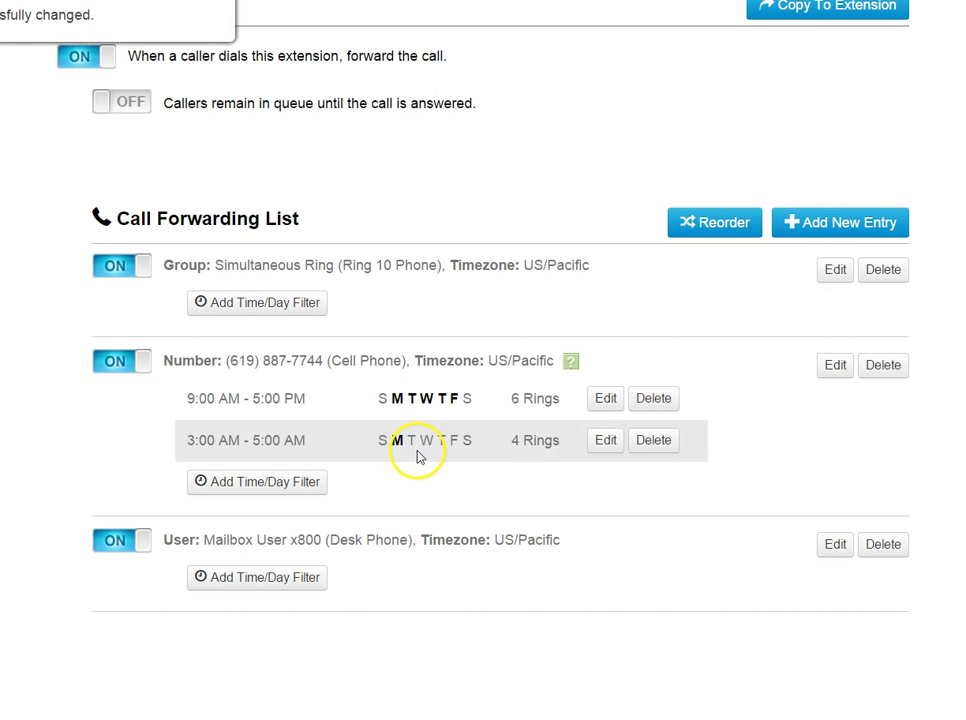
Turn on the option that keeps callers in queue until the call is answered
scroll(418, 458, "up", 1)
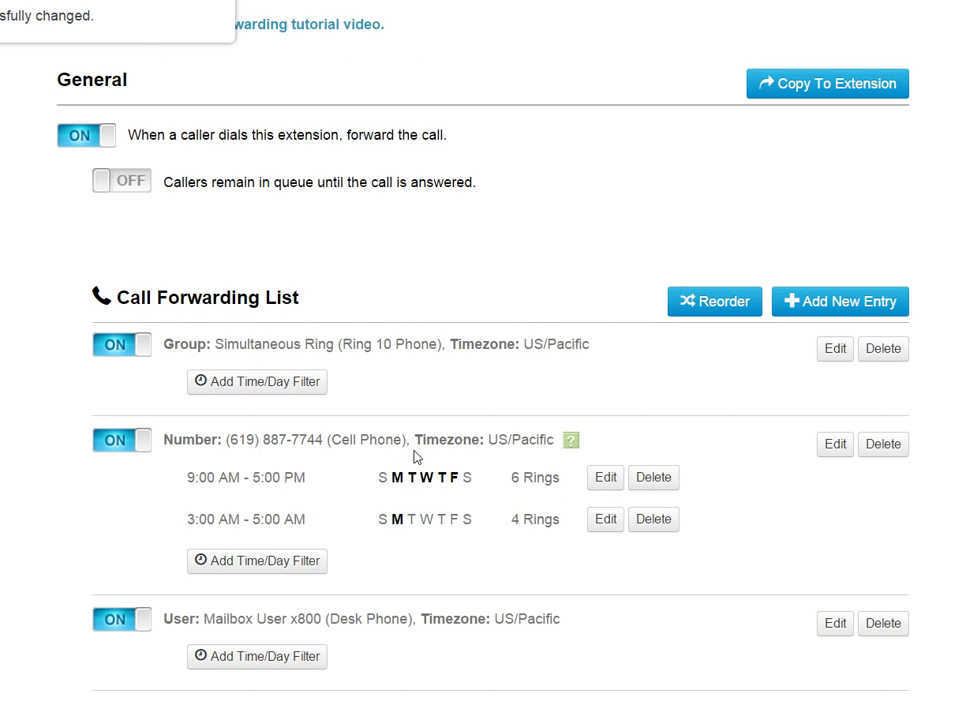
left_click_drag(164, 183, 482, 188)
left_click(462, 193)
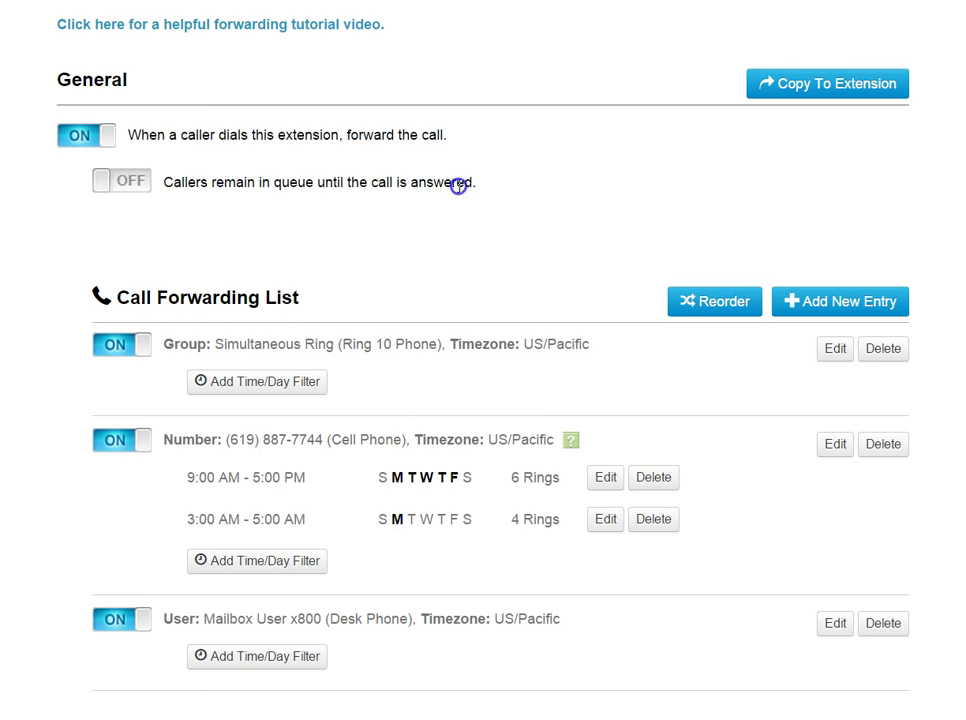
scroll(392, 316, "down", 1)
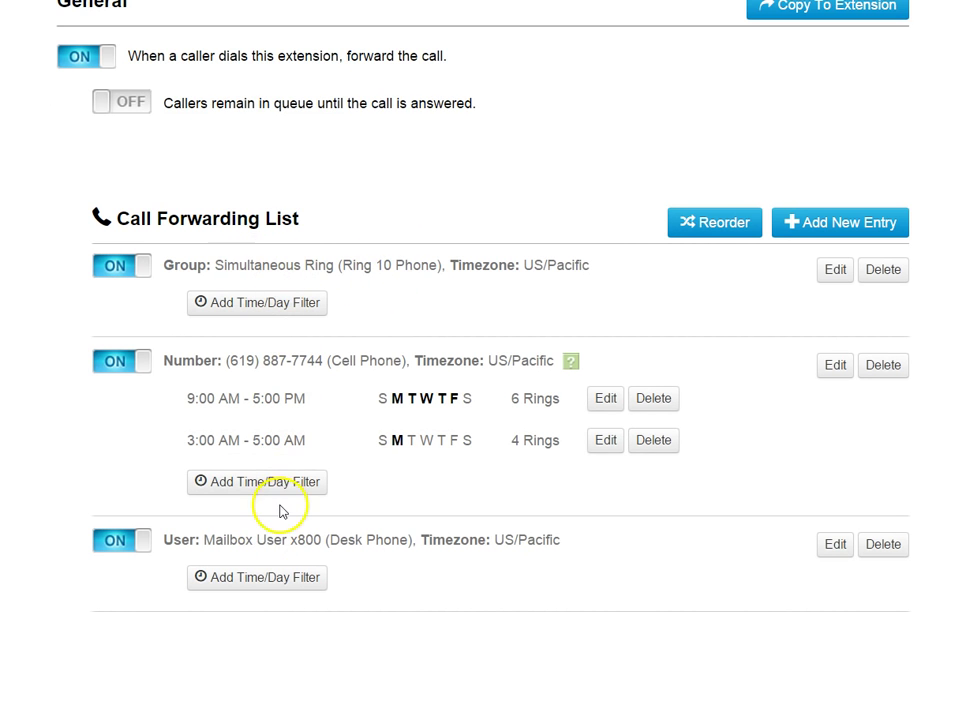
left_click(132, 102)
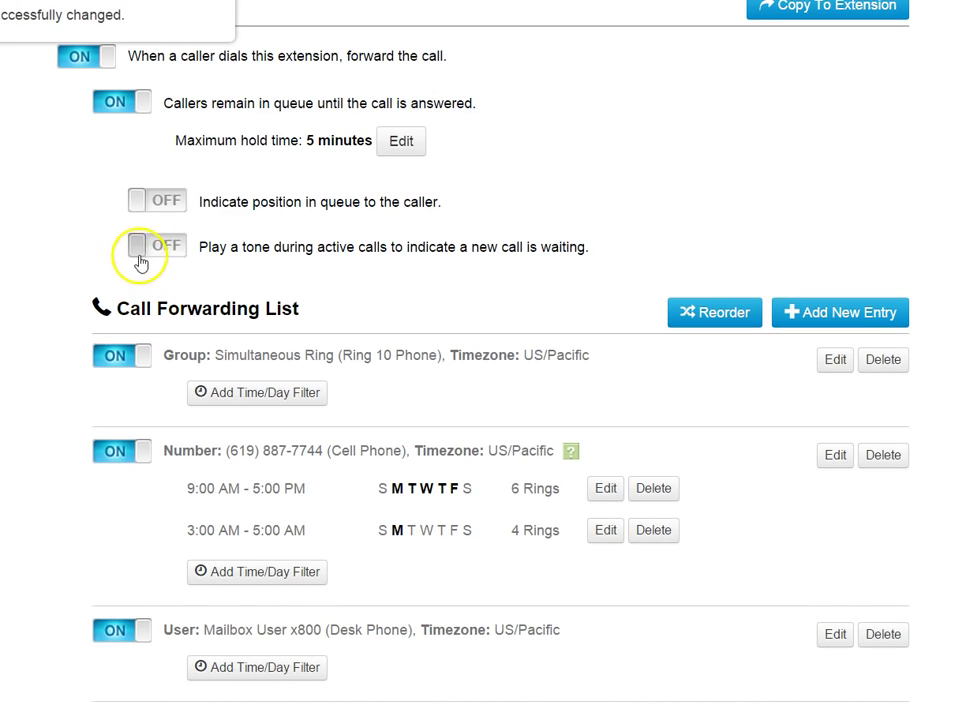
Open the maximum hold time for editing and close it without saving
left_click_drag(176, 140, 268, 140)
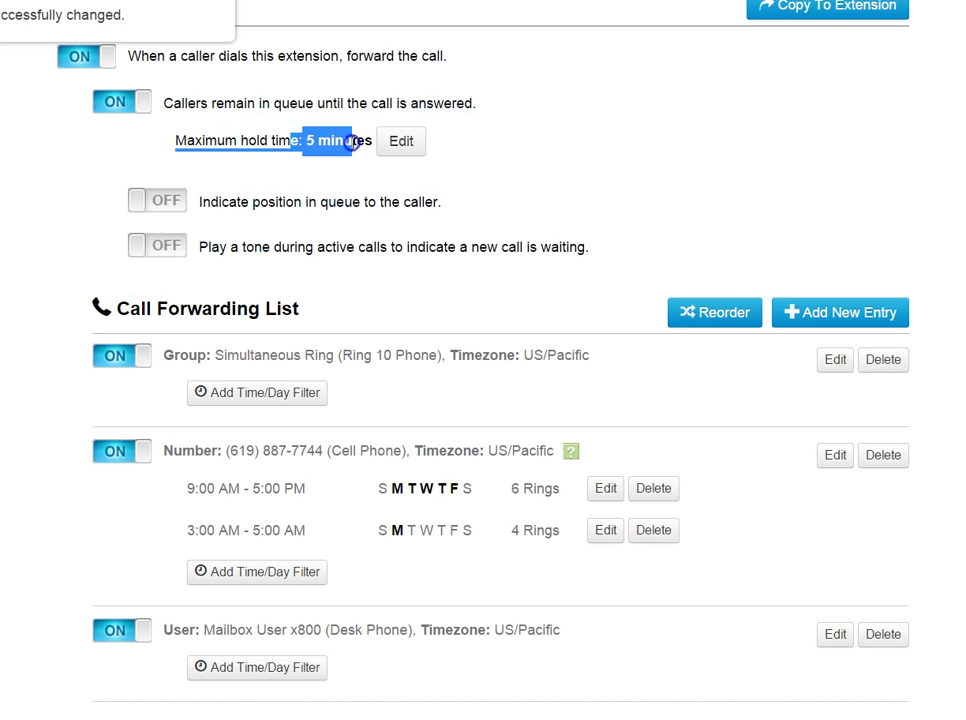
left_click(352, 143)
left_click(405, 141)
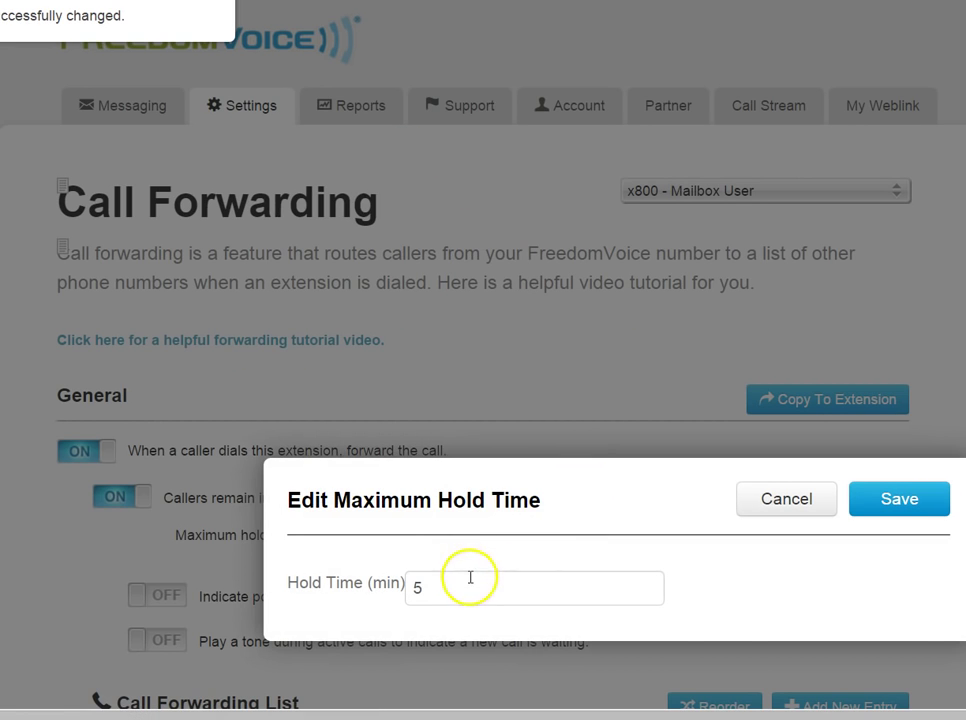
left_click(469, 578)
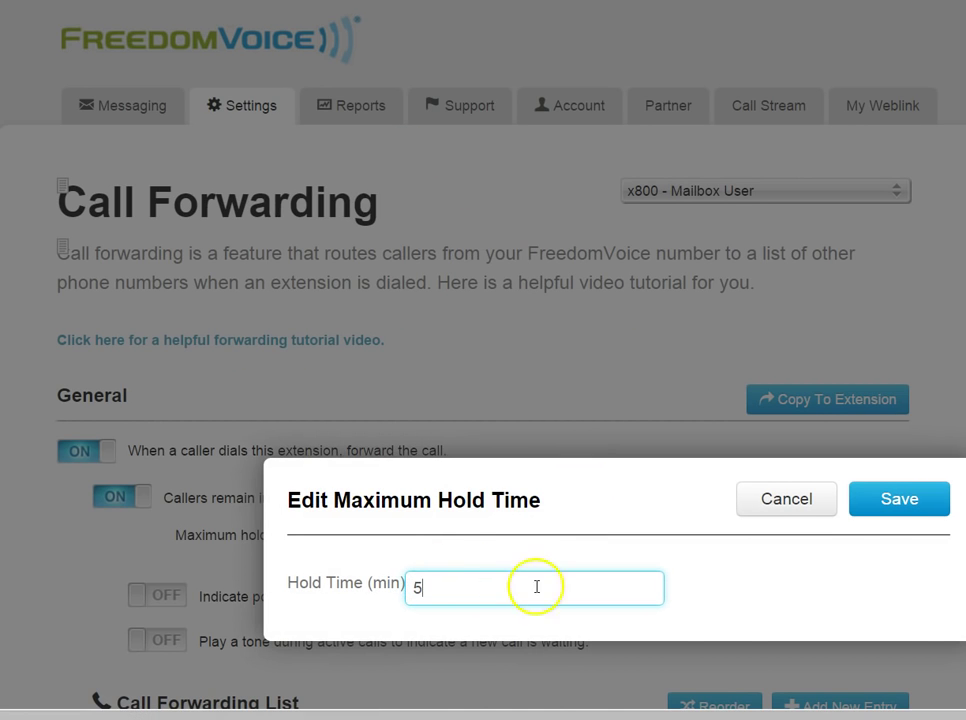
left_click(786, 502)
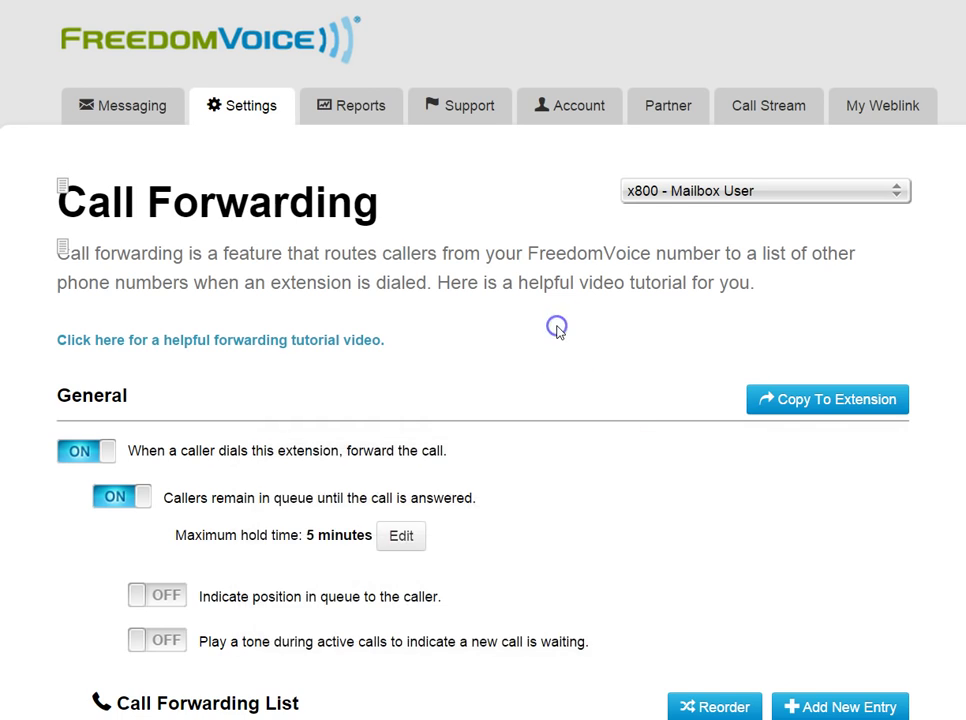
Examine the queue's maximum hold time, position announcement and call-waiting tone options alongside the Call Forwarding List
scroll(558, 330, "down", 4)
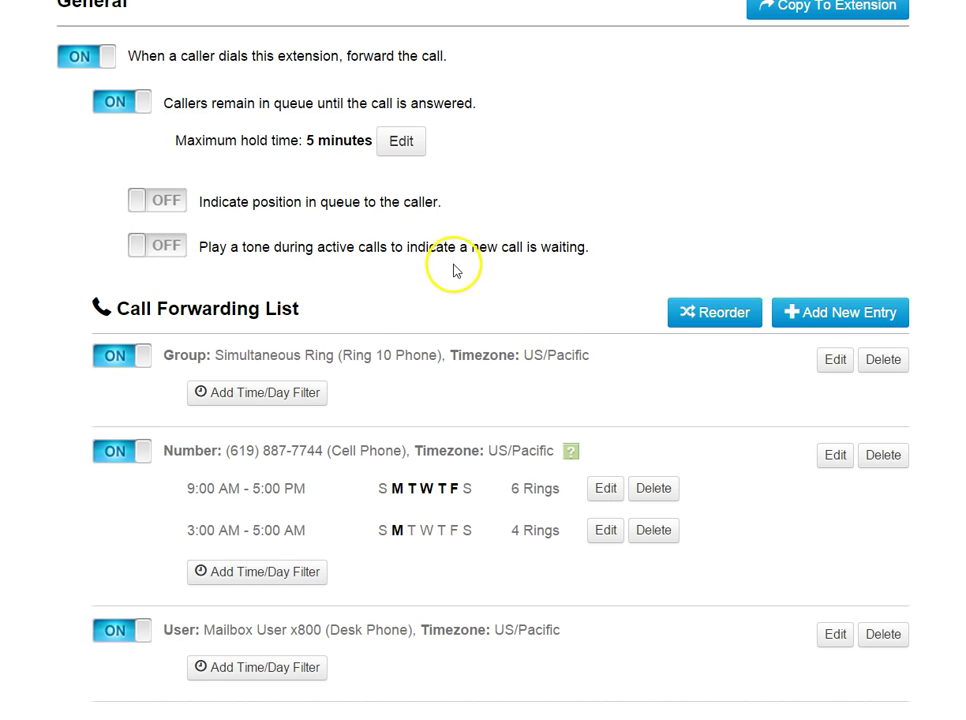
scroll(453, 265, "up", 2)
scroll(606, 179, "down", 4)
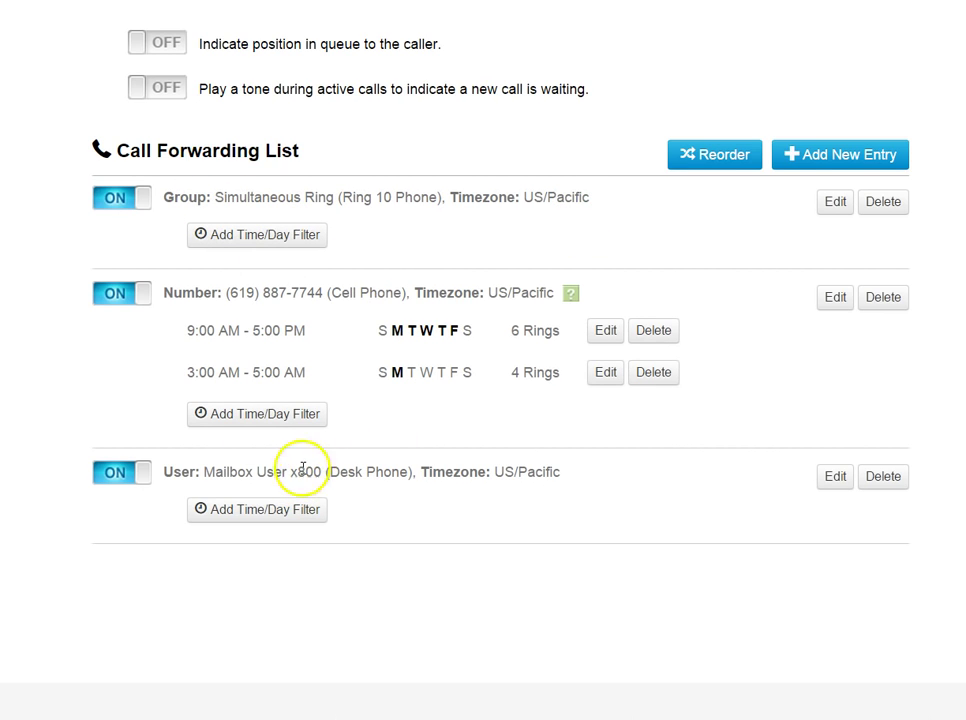
scroll(300, 230, "up", 1)
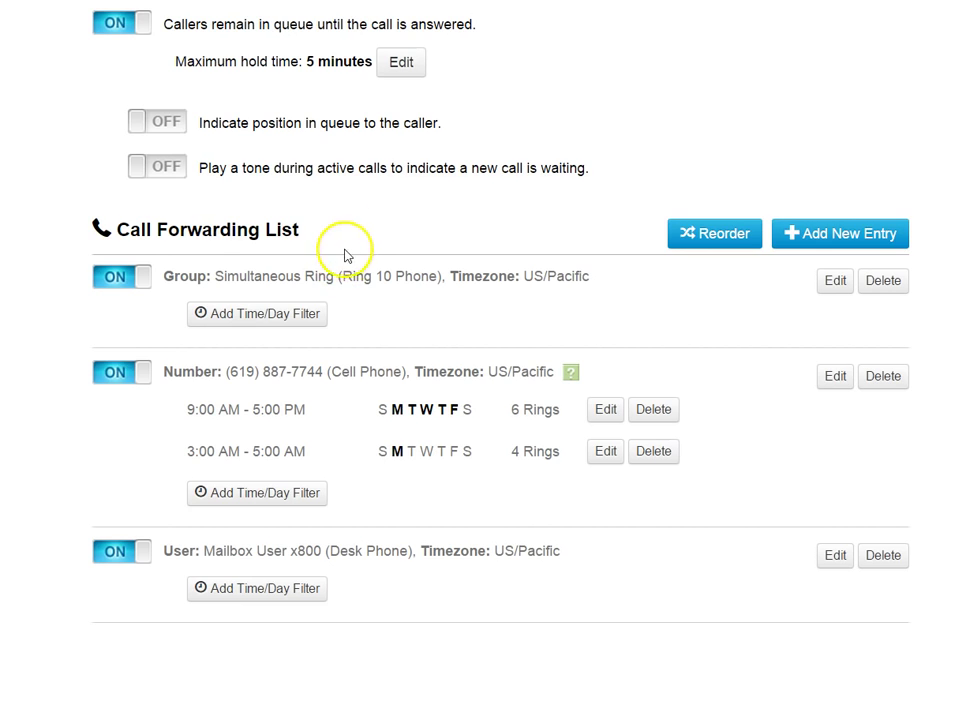
left_click_drag(268, 62, 338, 62)
scroll(362, 213, "down", 1)
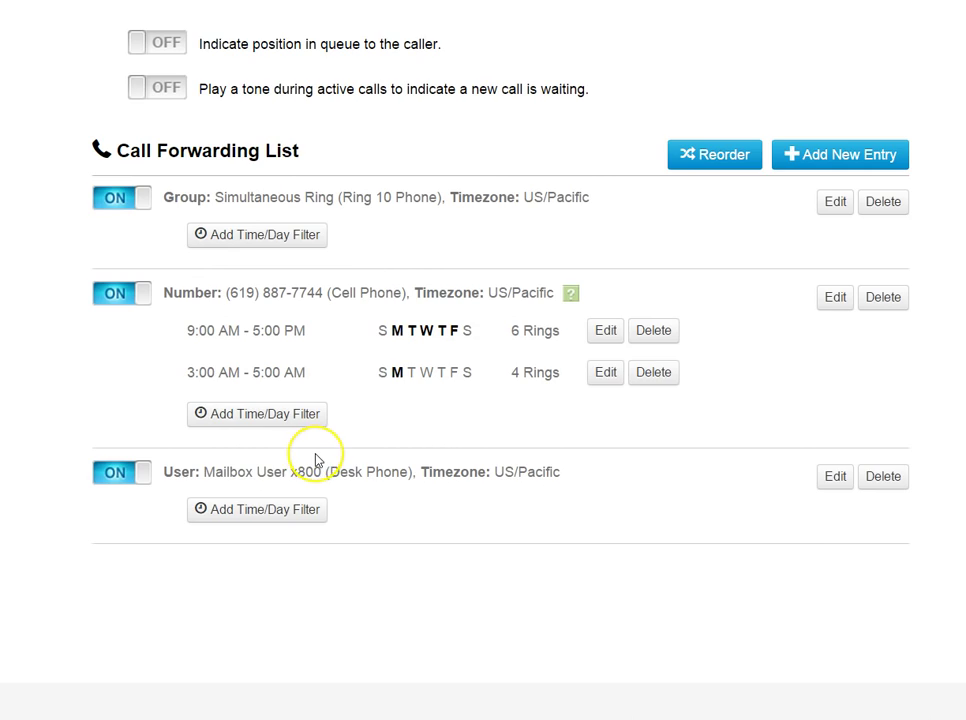
scroll(315, 460, "up", 2)
left_click_drag(277, 141, 330, 140)
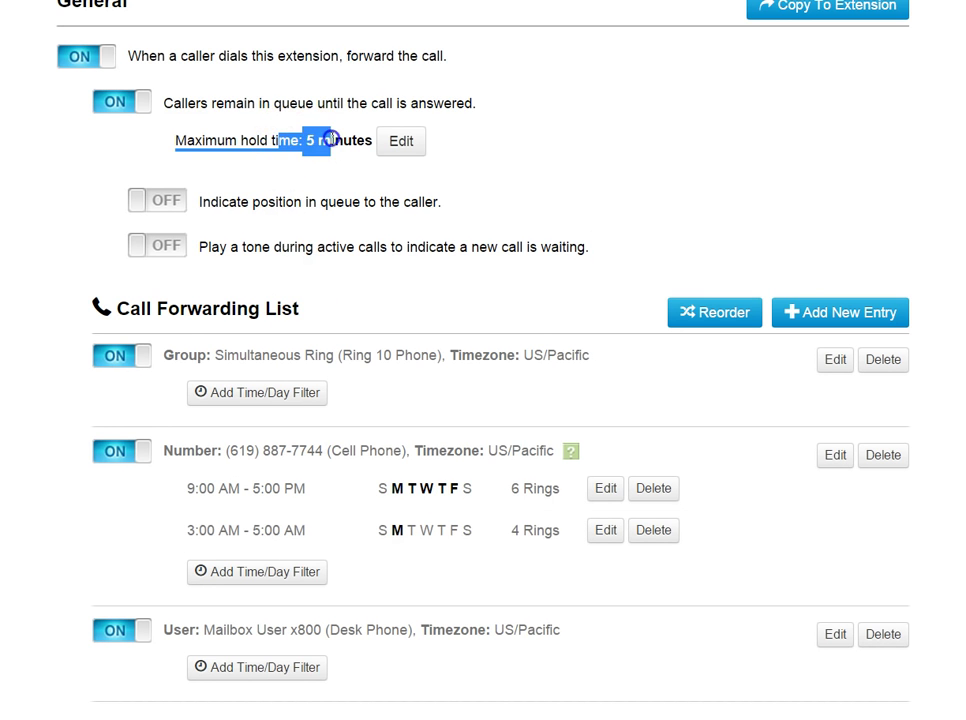
left_click(331, 142)
left_click_drag(221, 202, 360, 202)
left_click_drag(242, 247, 399, 246)
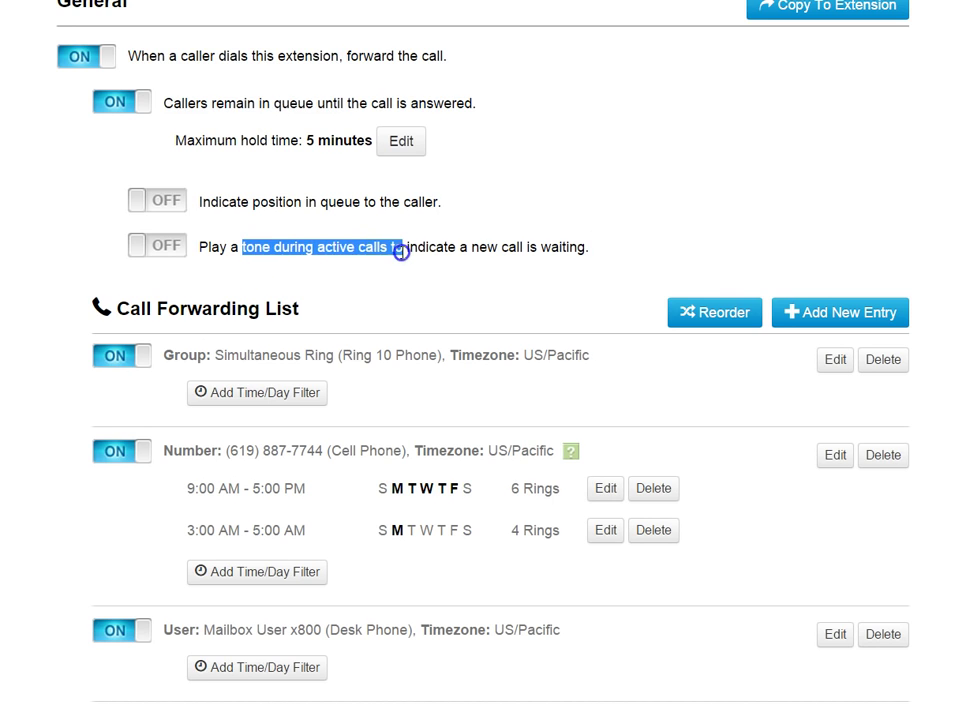
Open the Forwarding Groups page in the delivery settings
left_click(396, 252)
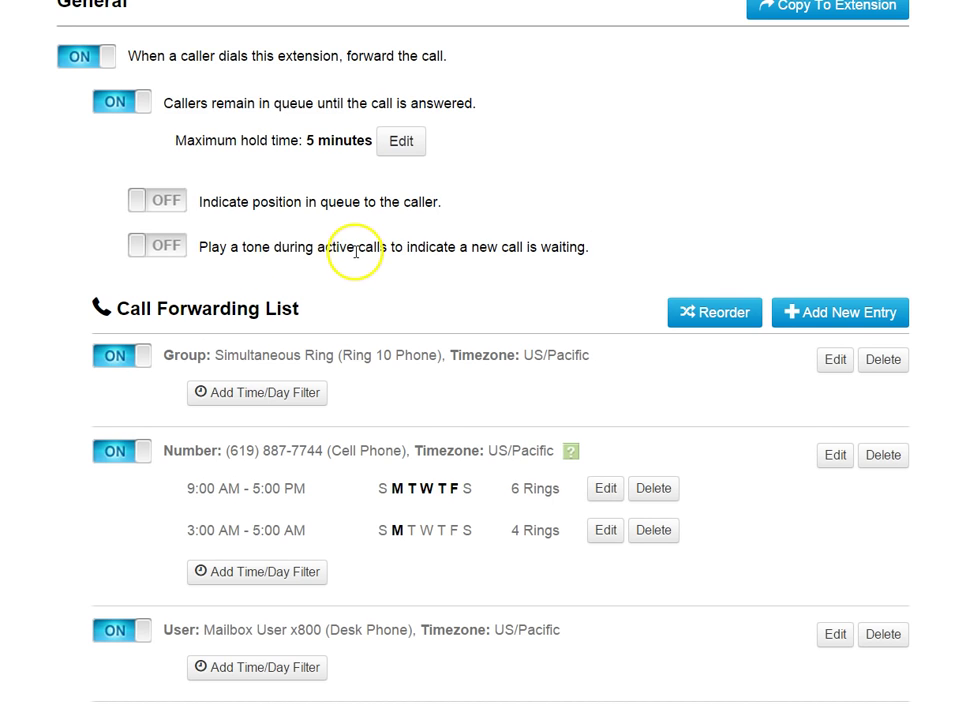
scroll(254, 210, "up", 1)
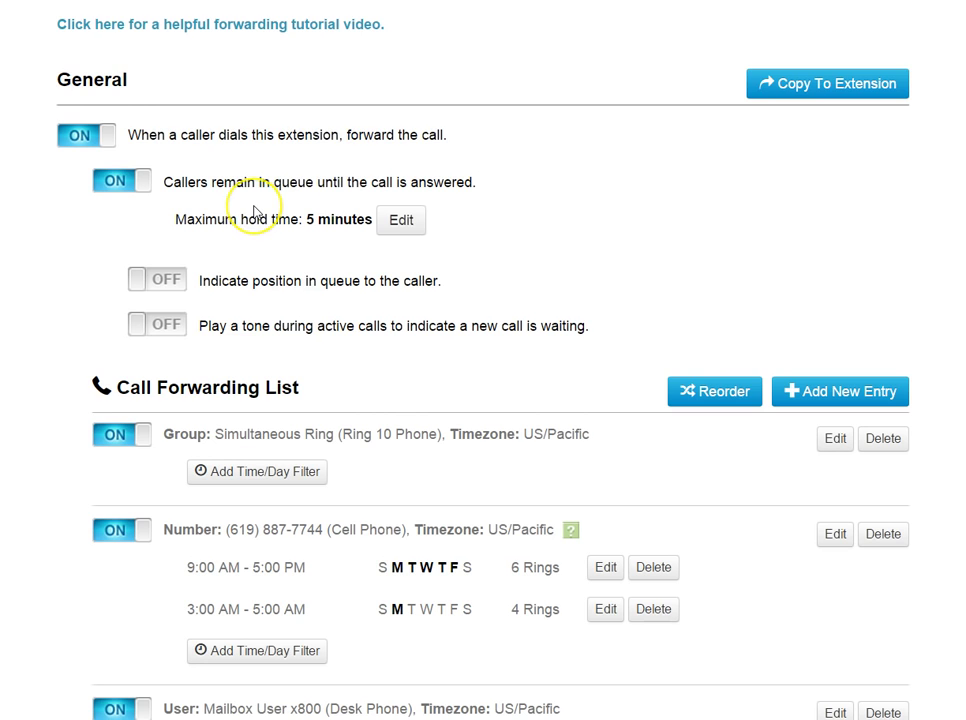
scroll(254, 210, "up", 4)
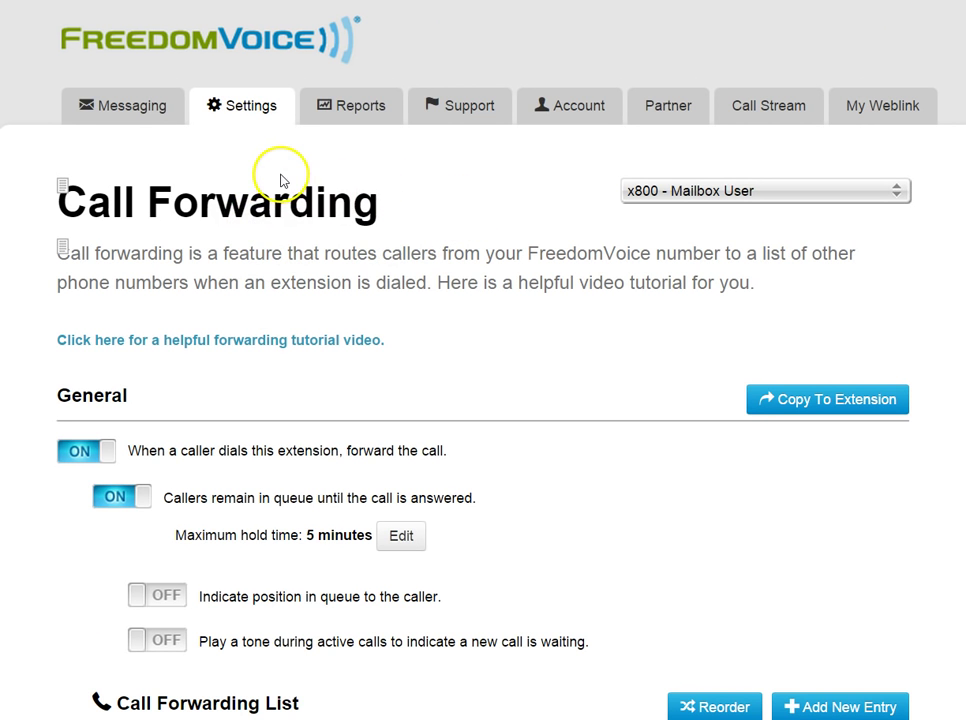
mouse_move(248, 123)
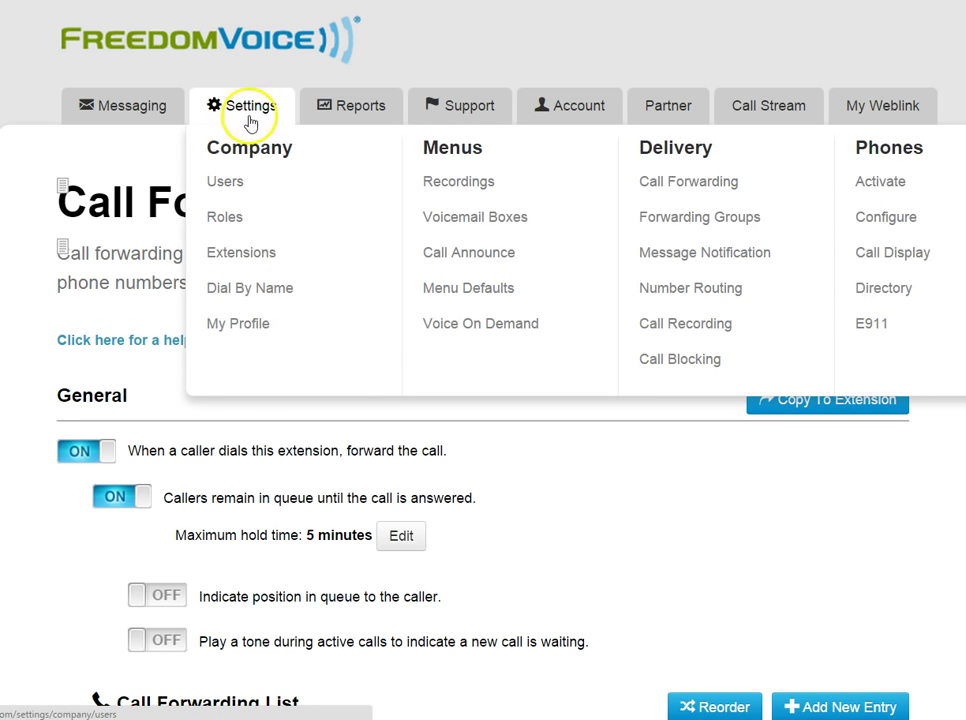
left_click(750, 220)
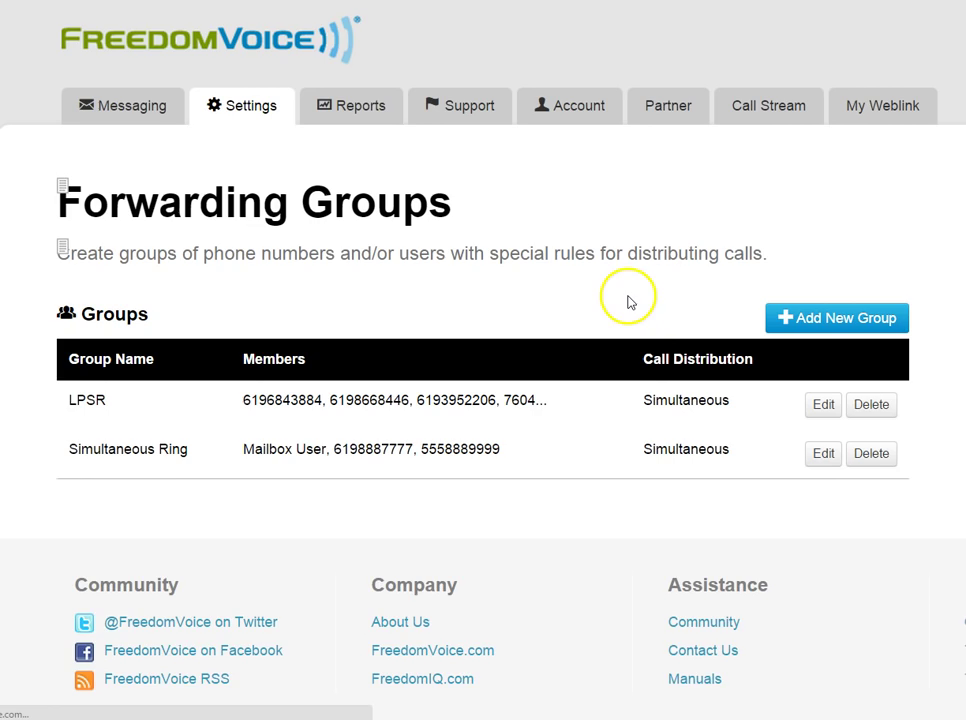
Create a new forwarding group named Test
scroll(627, 300, "down", 1)
scroll(627, 300, "down", 1)
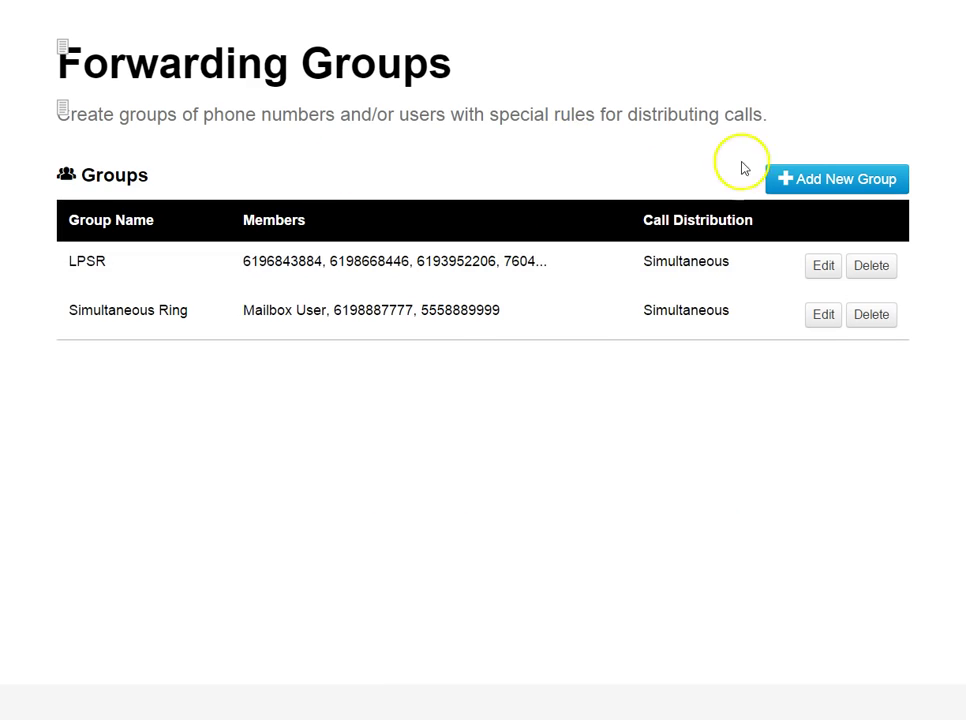
left_click(811, 181)
left_click(673, 157)
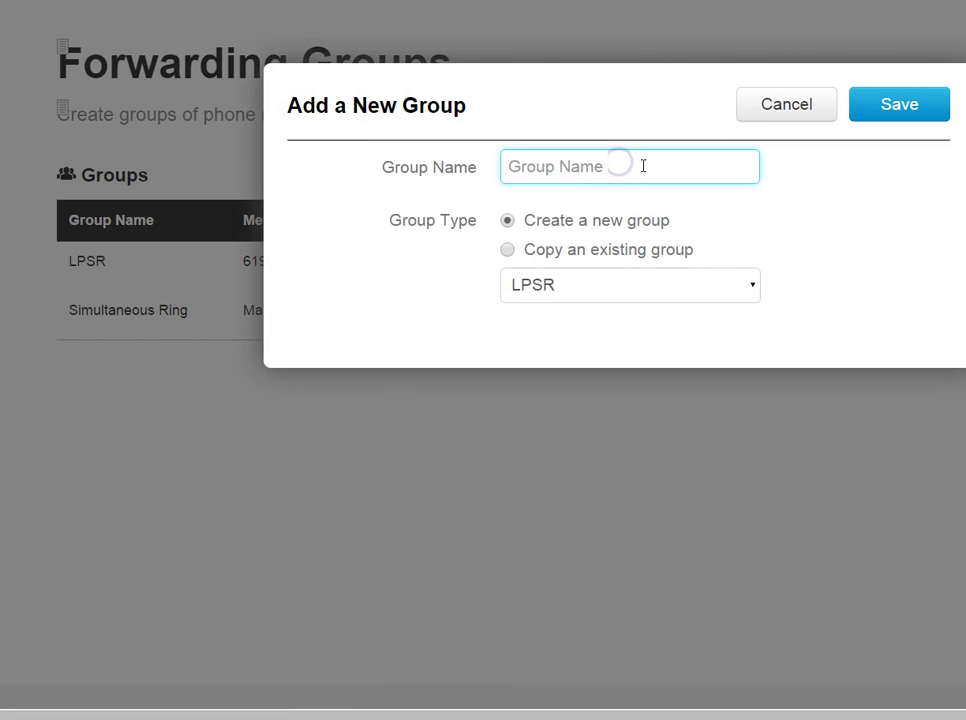
left_click(936, 121)
Review the call distribution methods for the Test group and save it with Call Rotation selected
scroll(877, 260, "down", 3)
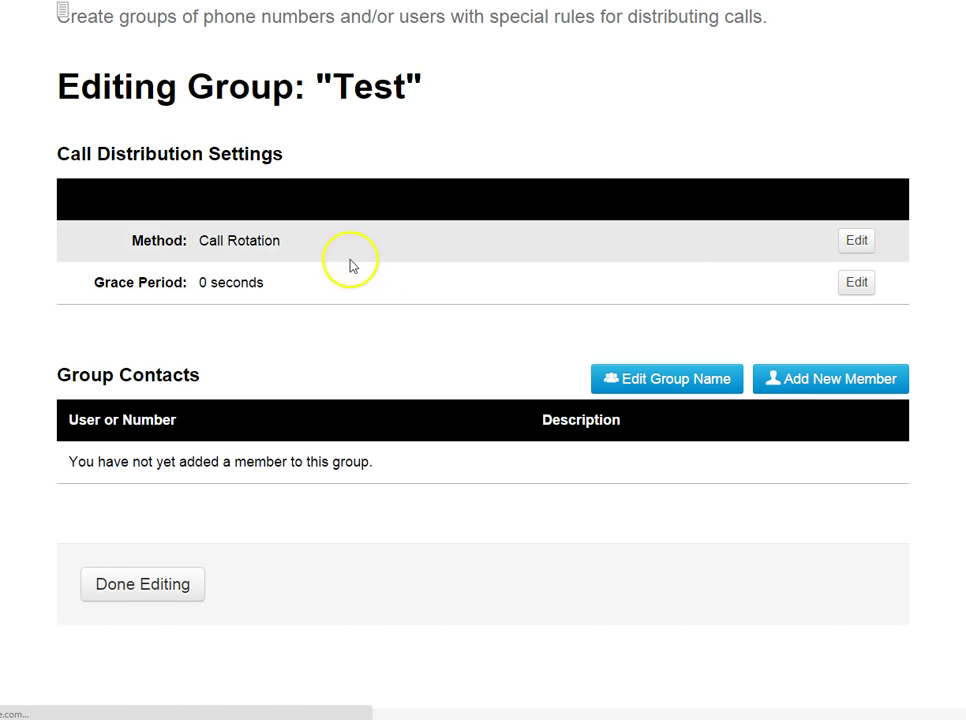
left_click_drag(142, 231, 237, 244)
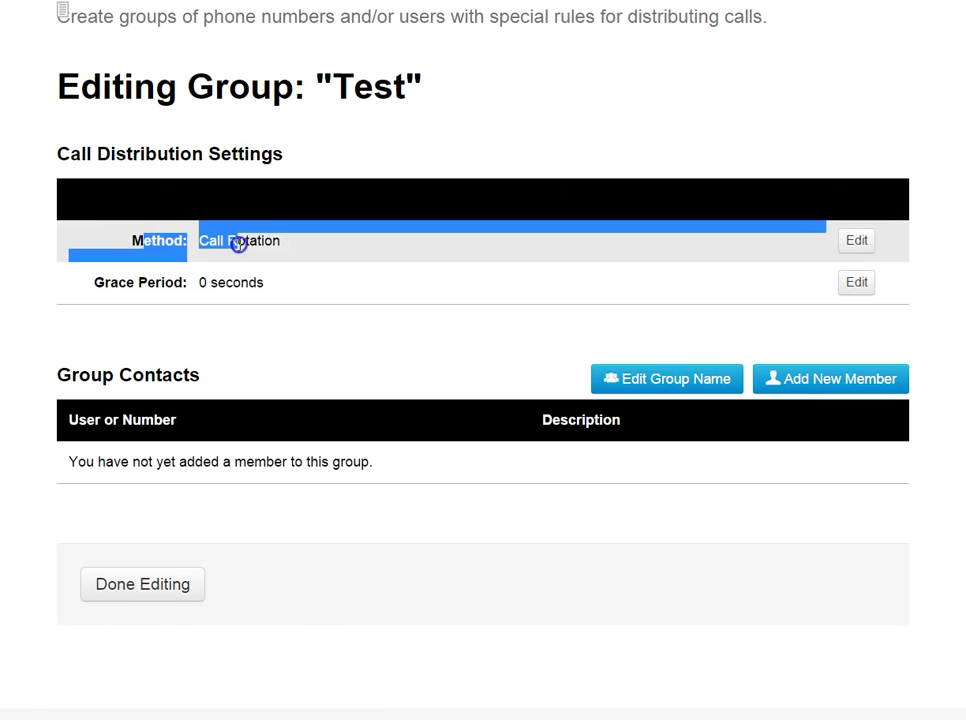
left_click(294, 247)
left_click(859, 241)
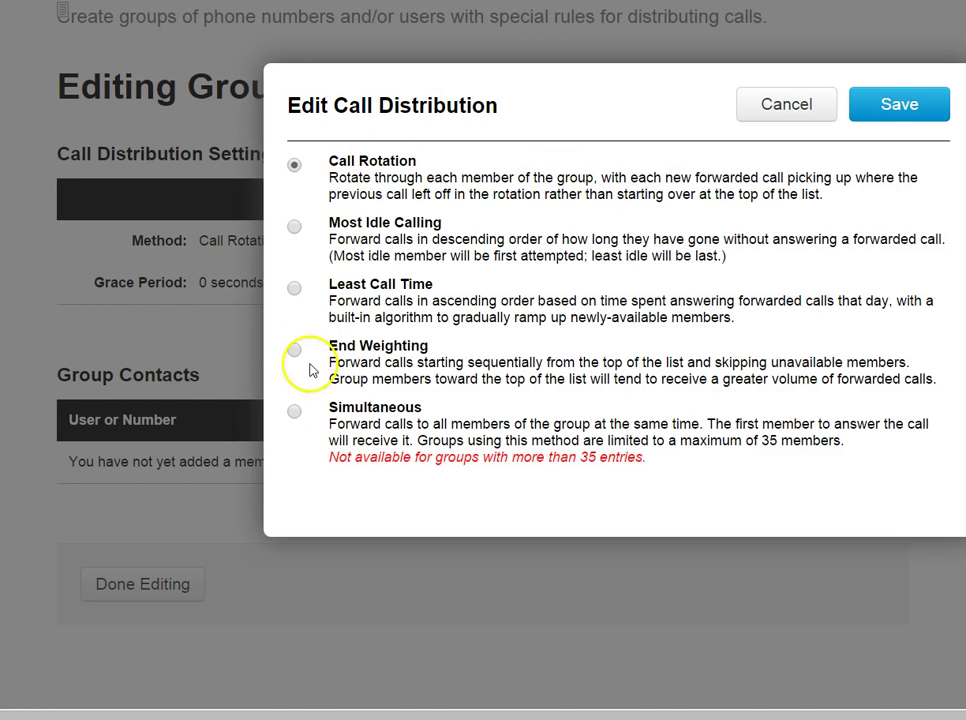
left_click(910, 106)
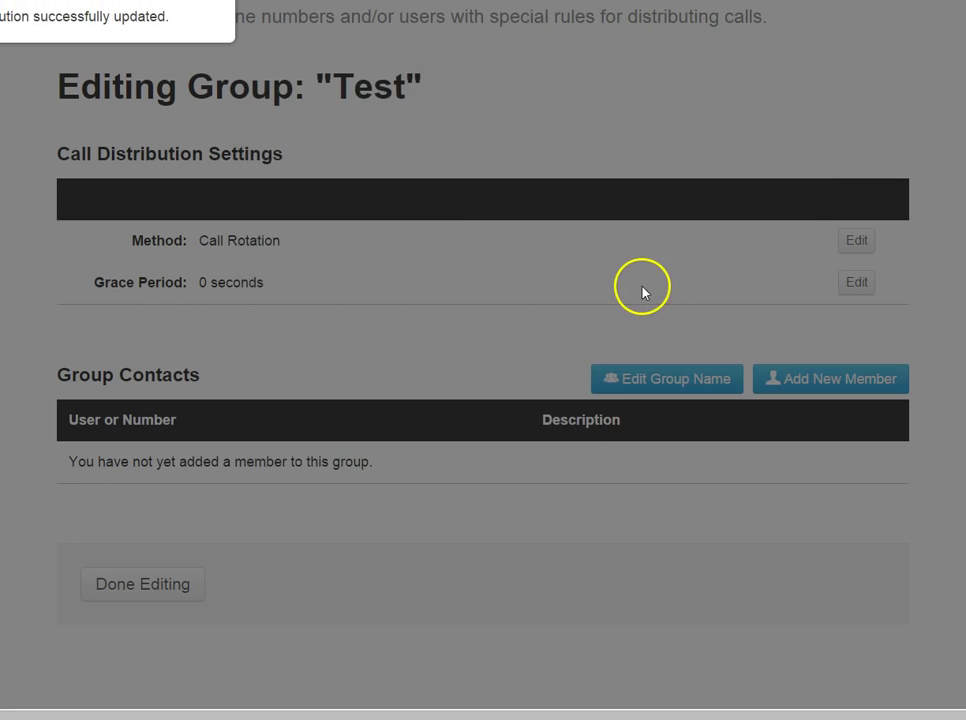
Set the Test group's grace period to 120 seconds and save it
scroll(585, 289, "down", 3)
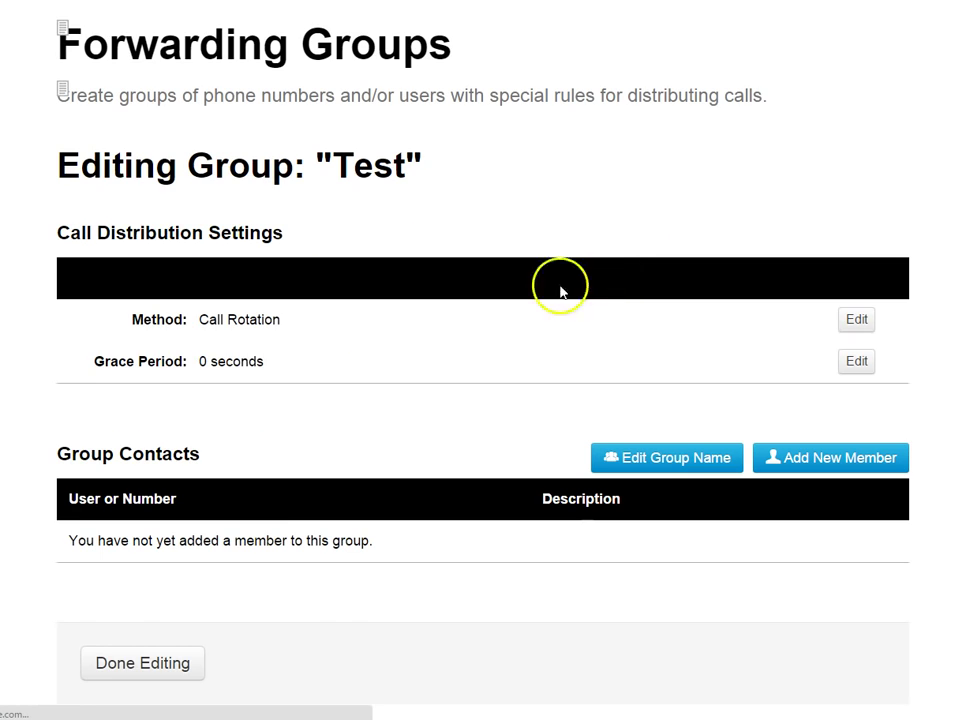
left_click_drag(135, 340, 216, 367)
left_click(250, 372)
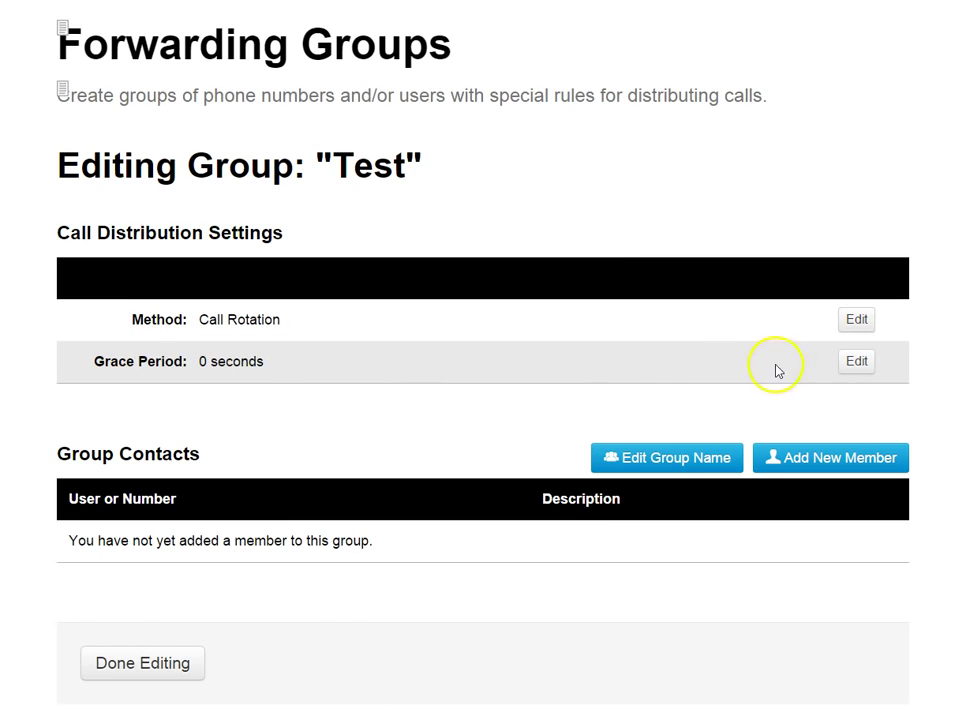
left_click(856, 361)
left_click_drag(550, 234, 435, 227)
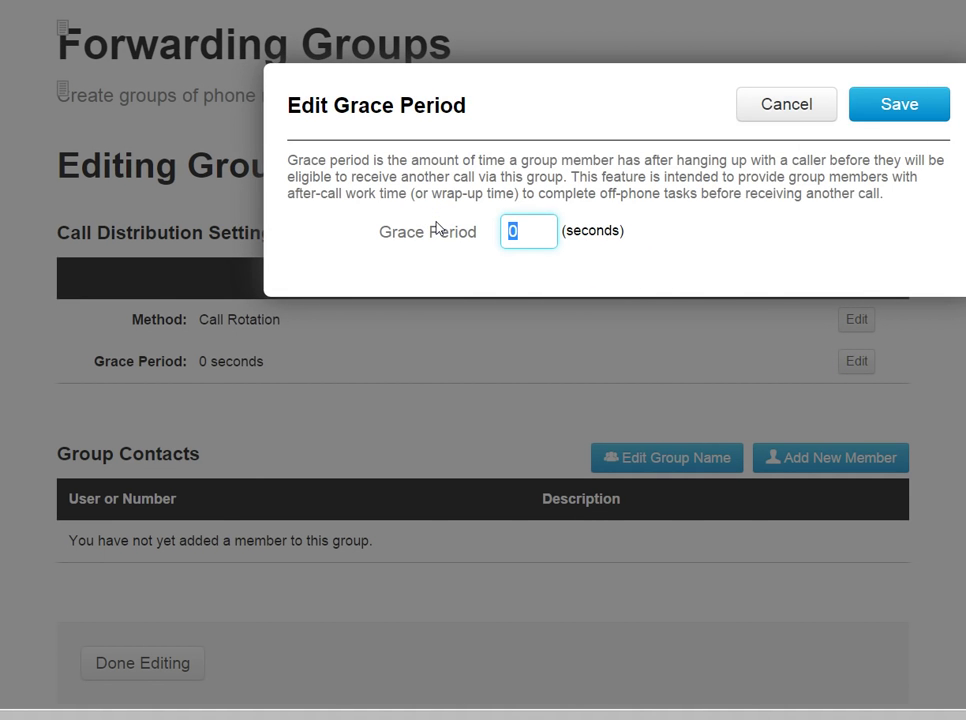
type("120")
left_click(925, 100)
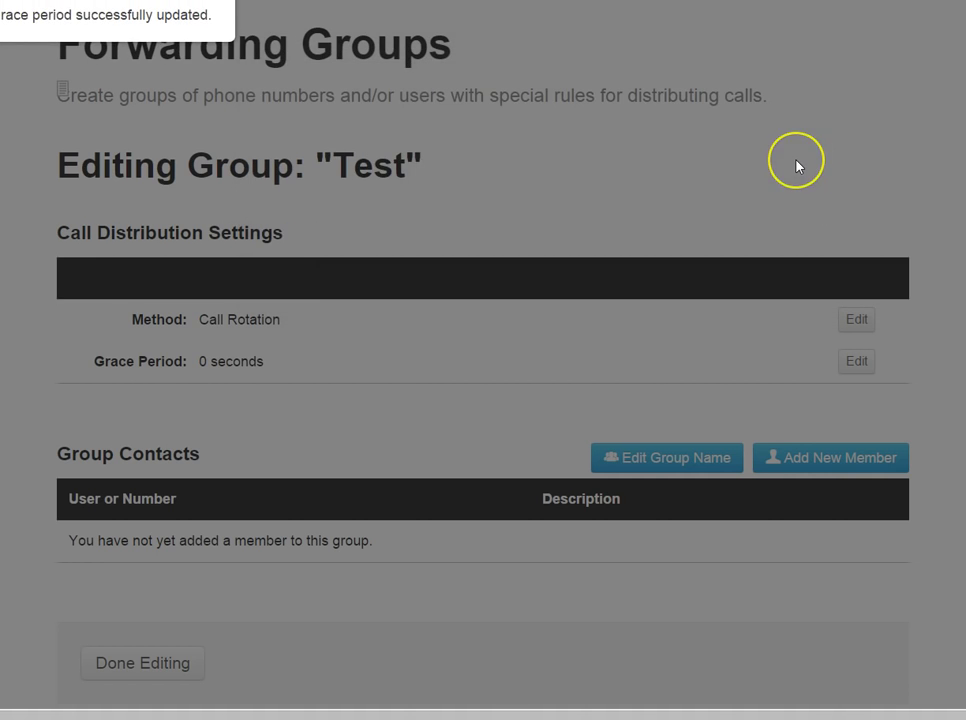
Add a member of type Number to the Test group, entering a phone number and the description "test"
scroll(799, 167, "down", 3)
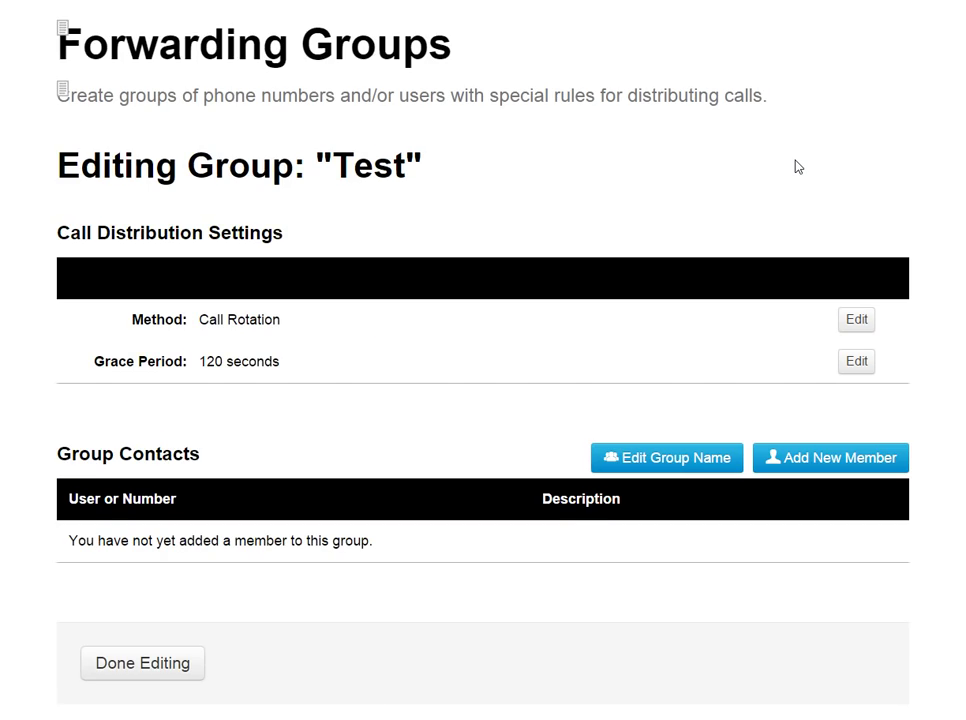
scroll(683, 169, "down", 3)
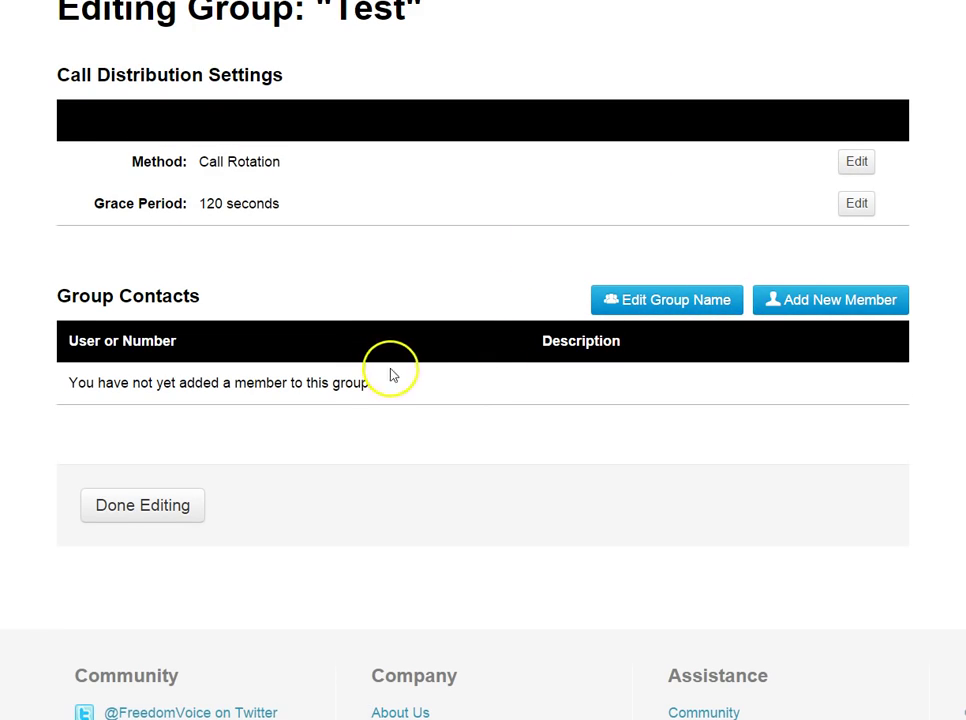
left_click(812, 302)
left_click(740, 170)
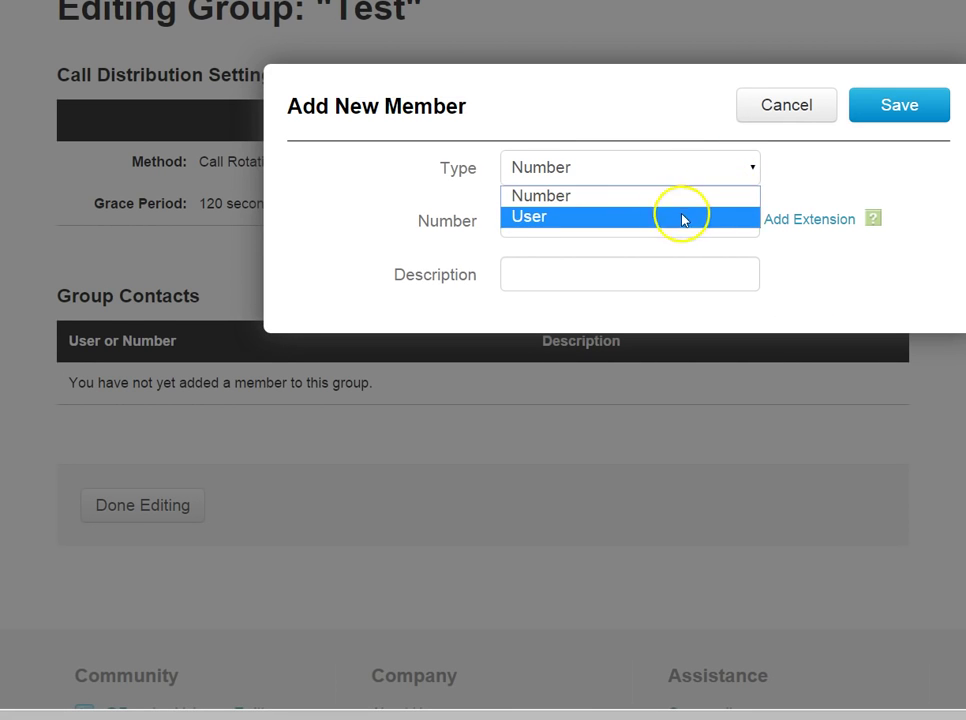
left_click(597, 217)
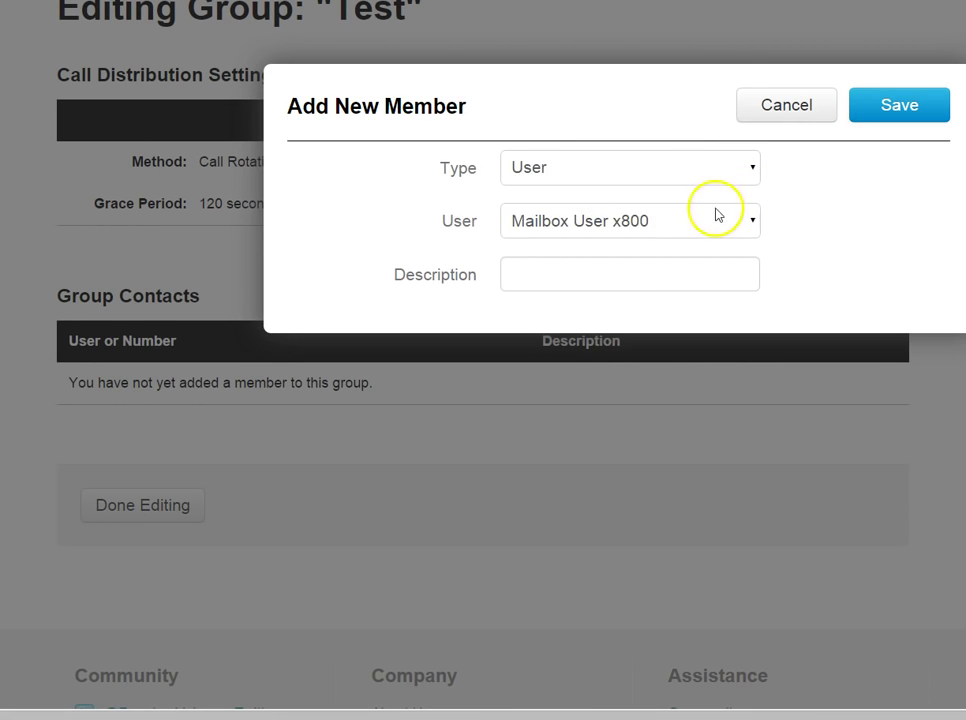
left_click(675, 165)
left_click(718, 197)
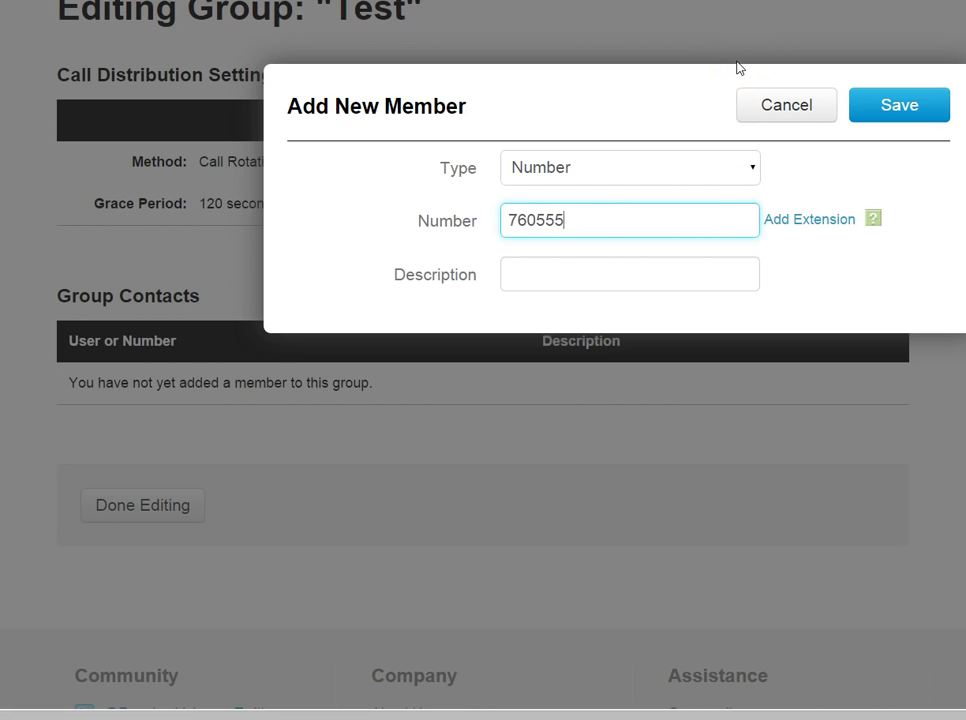
left_click(691, 271)
type("test")
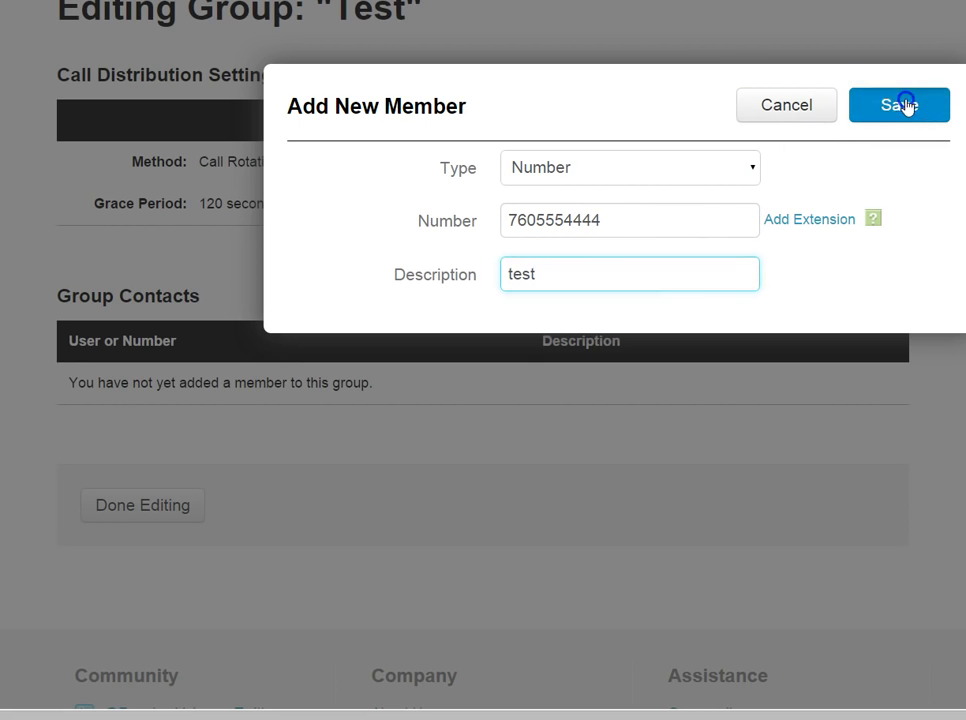
left_click(906, 101)
scroll(862, 187, "down", 2)
scroll(862, 187, "down", 2)
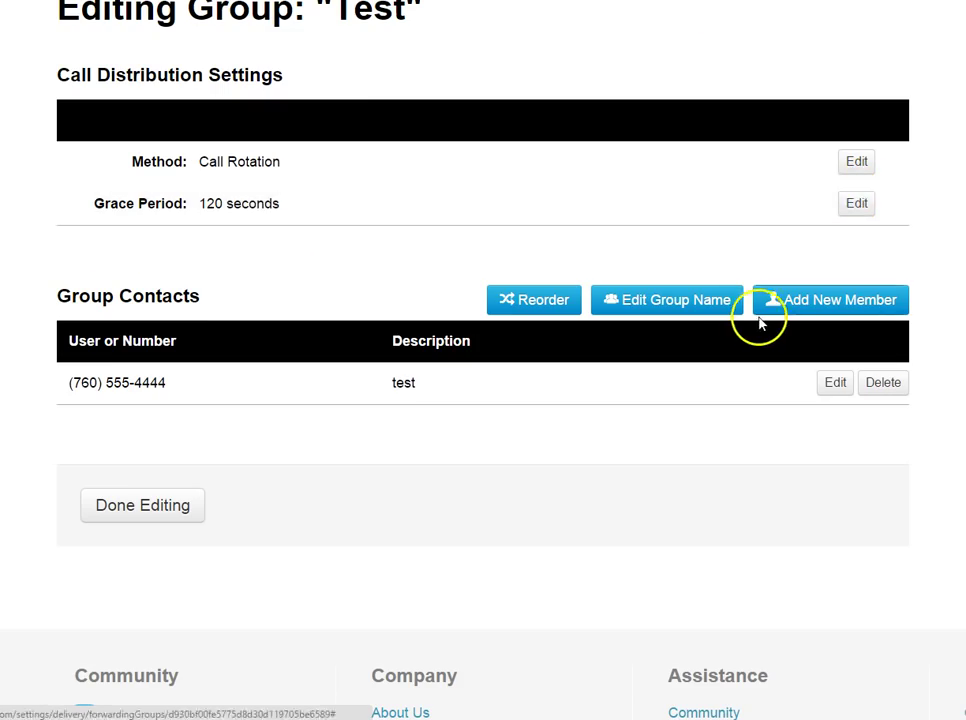
left_click(828, 308)
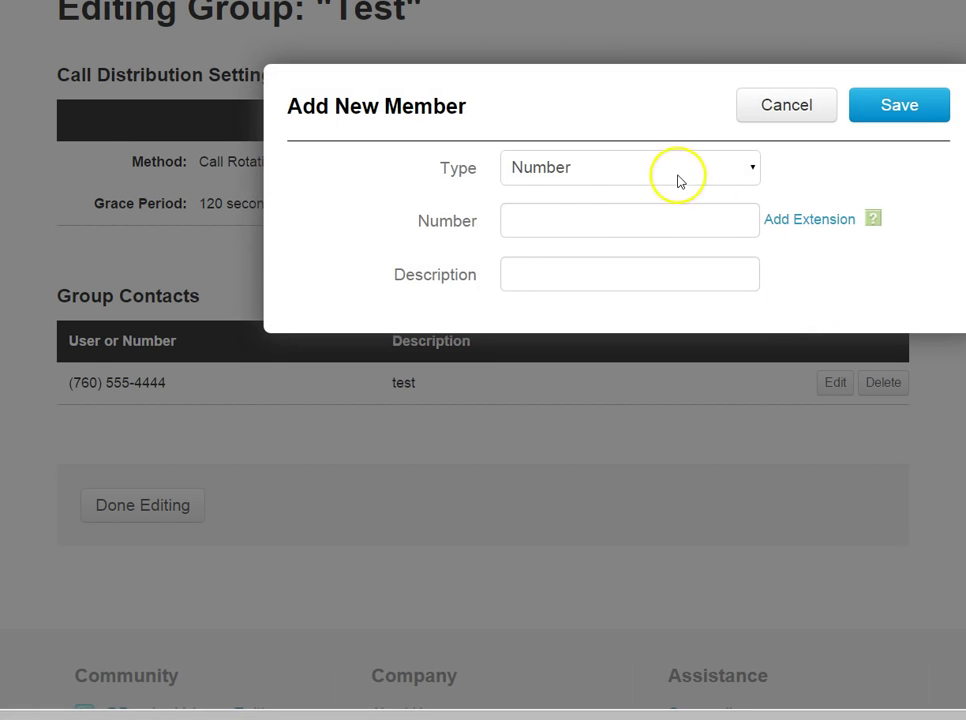
left_click(759, 104)
Finish editing the Test group and return to the Call Forwarding page
scroll(588, 320, "down", 3)
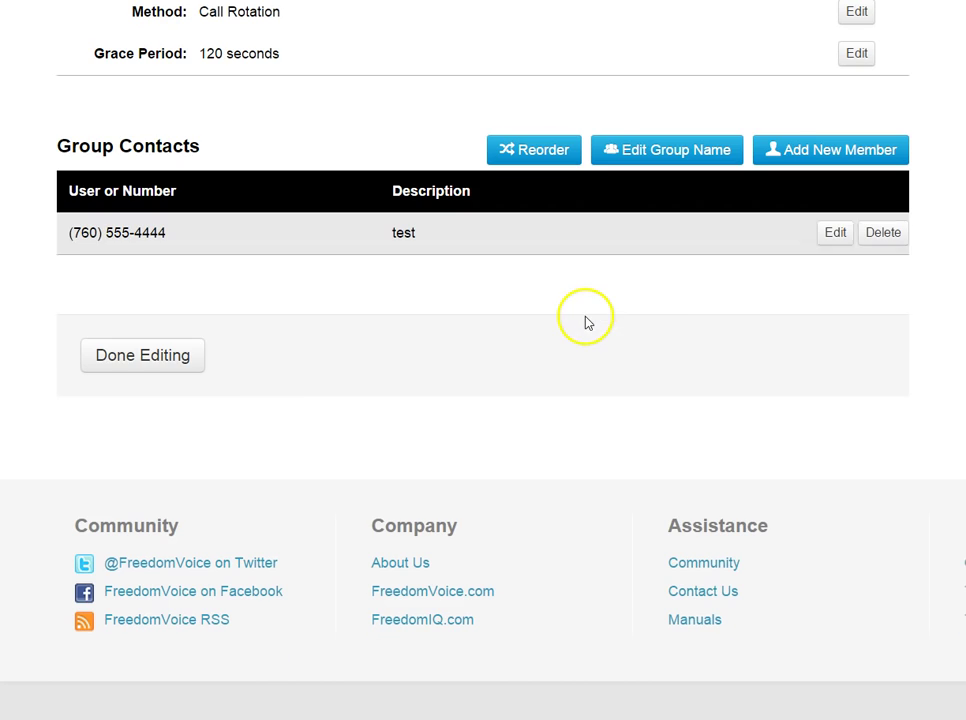
left_click(121, 356)
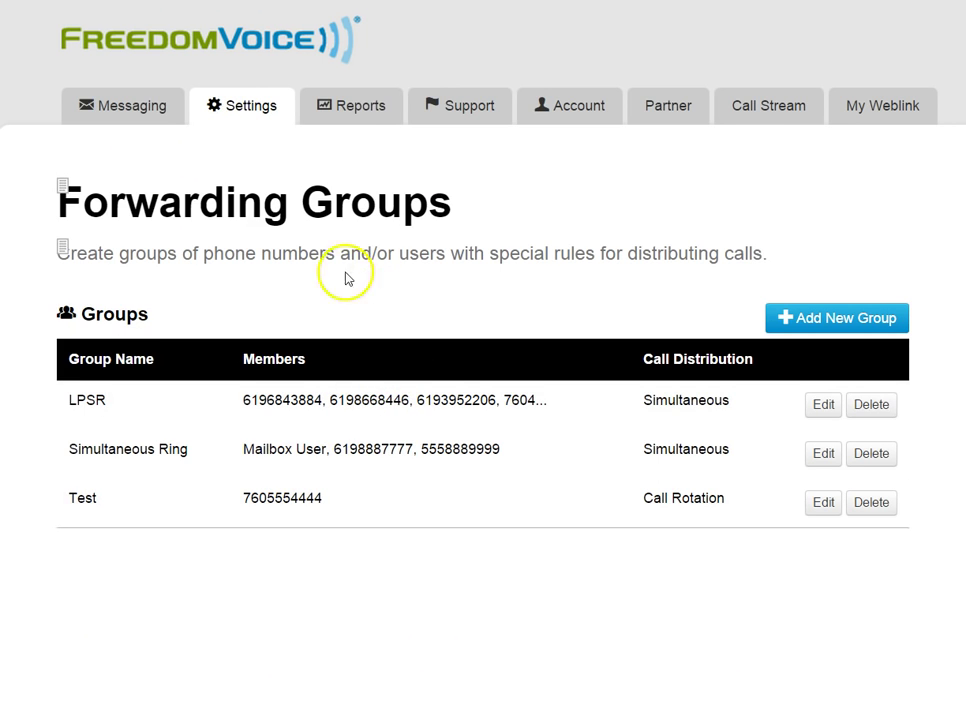
mouse_move(255, 106)
left_click(668, 172)
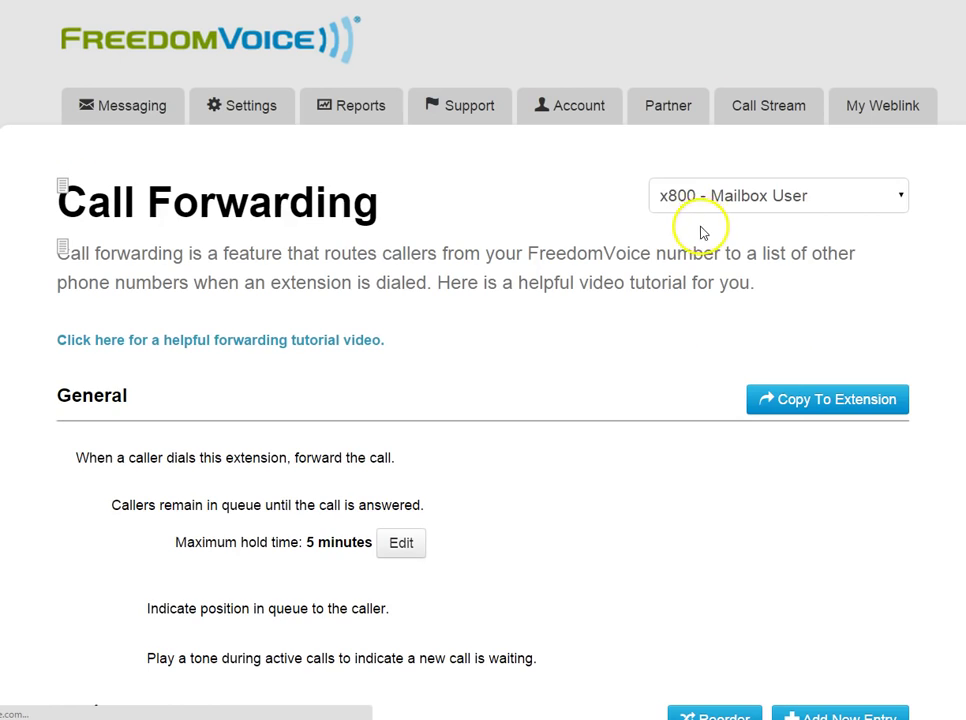
Change the Simultaneous Ring entry in the Call Forwarding List to use the Test group and save it
scroll(658, 255, "down", 5)
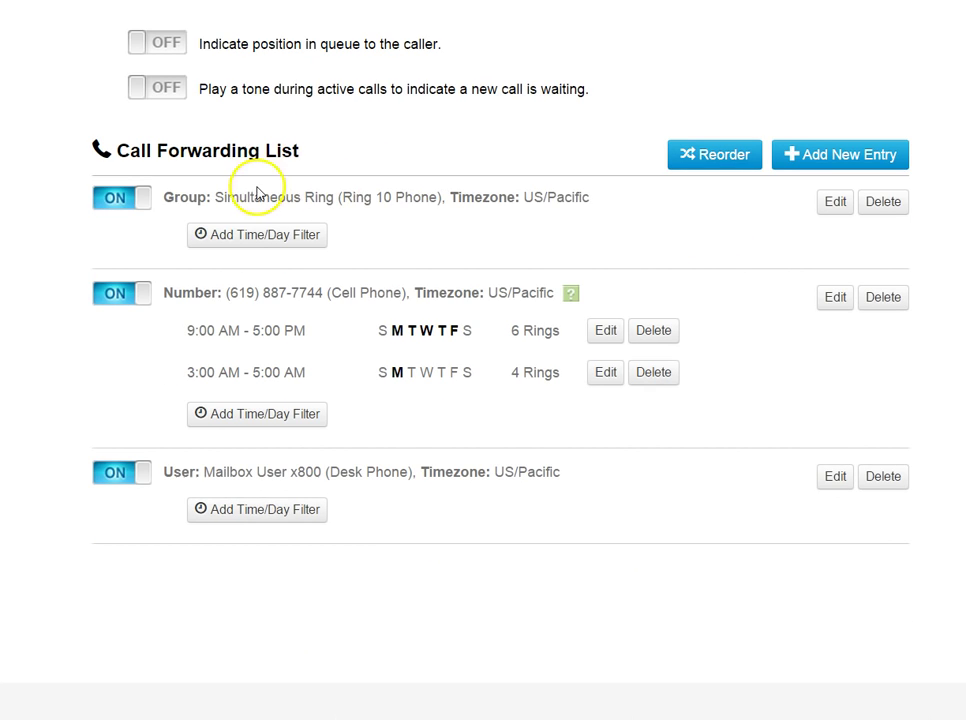
left_click(834, 203)
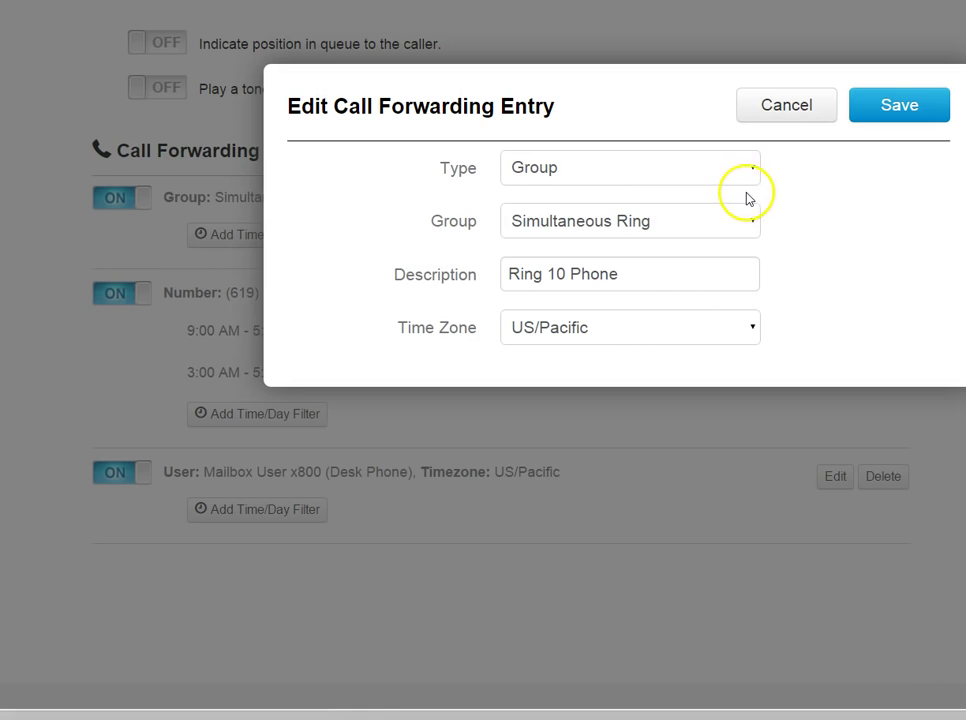
left_click(748, 171)
left_click(751, 171)
left_click(753, 220)
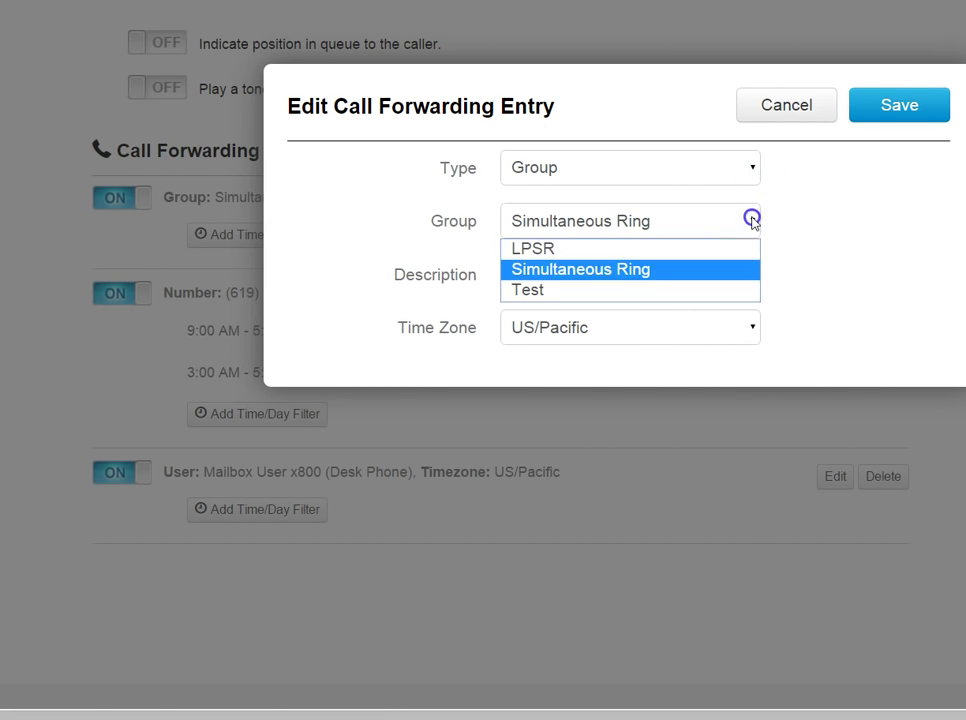
left_click(695, 292)
left_click(890, 108)
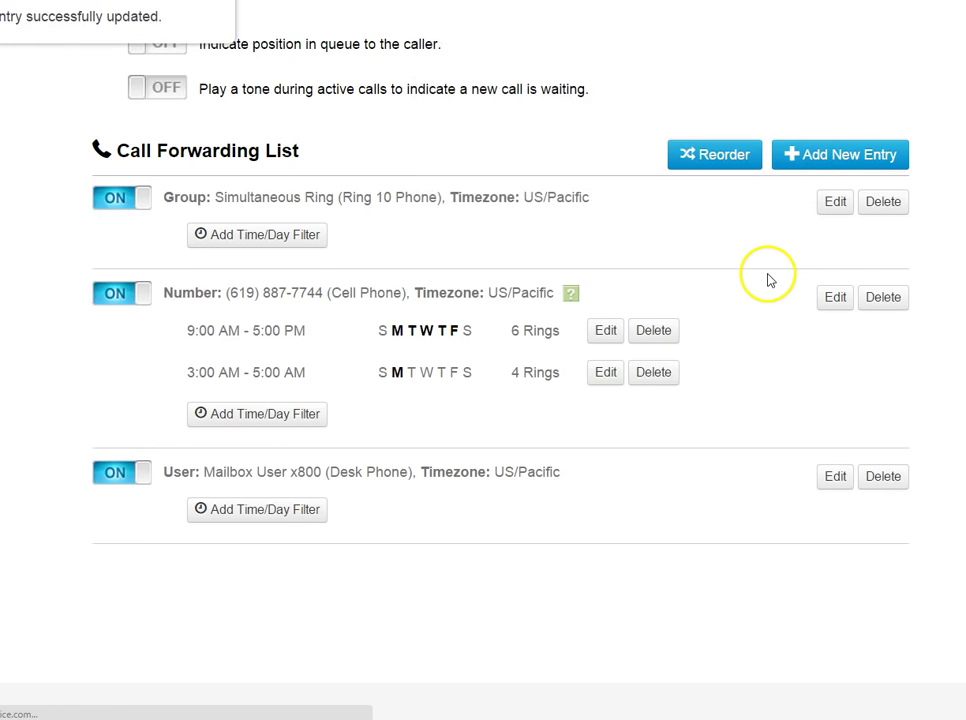
scroll(735, 292, "up", 3)
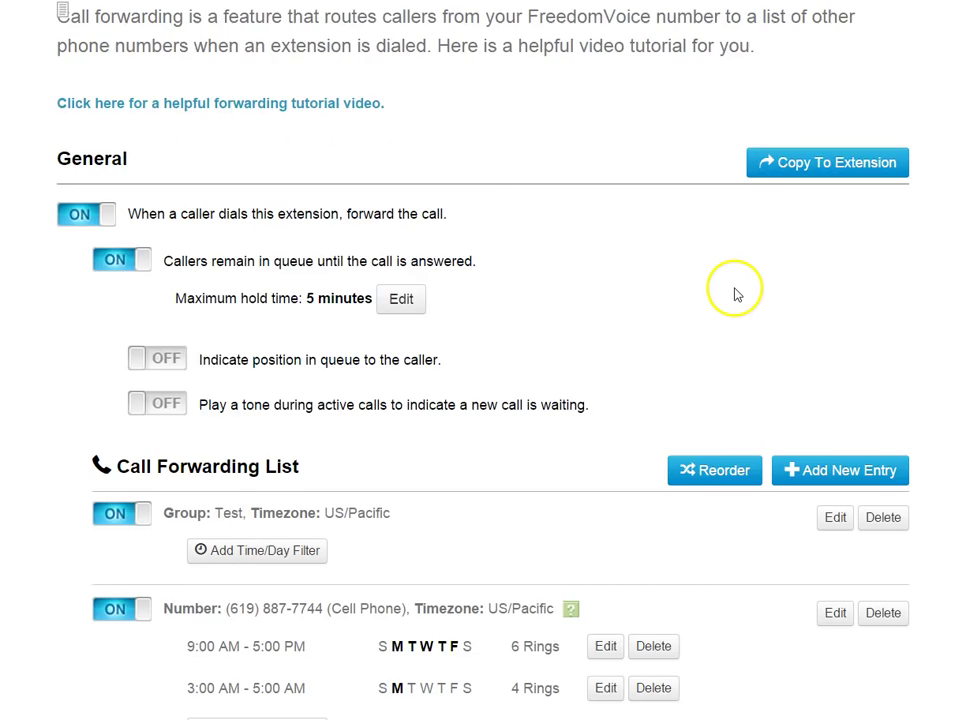
scroll(735, 294, "up", 2)
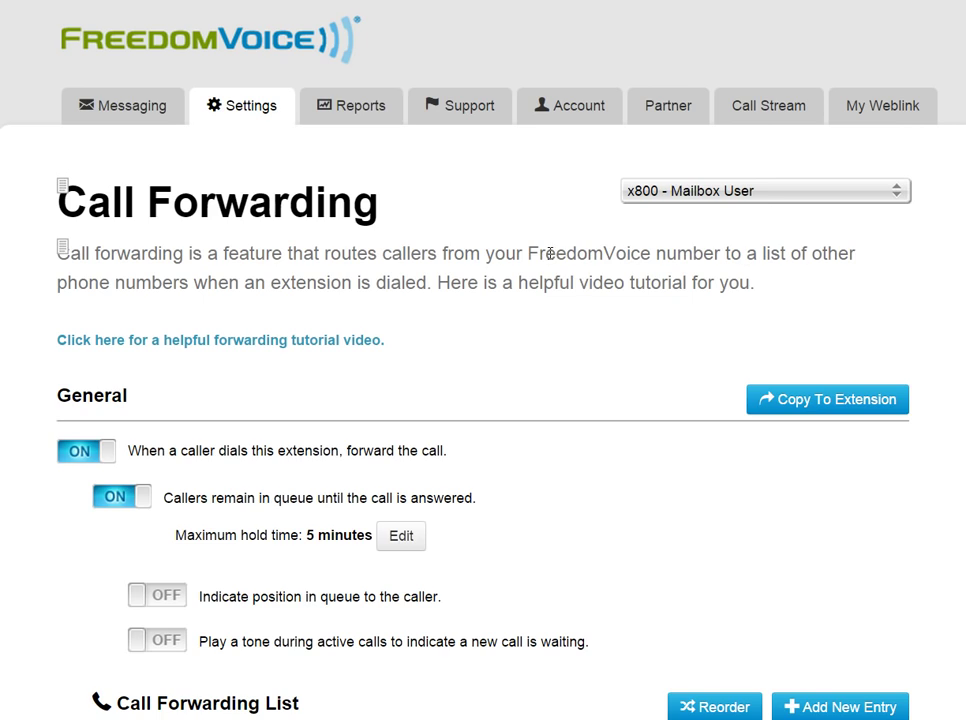